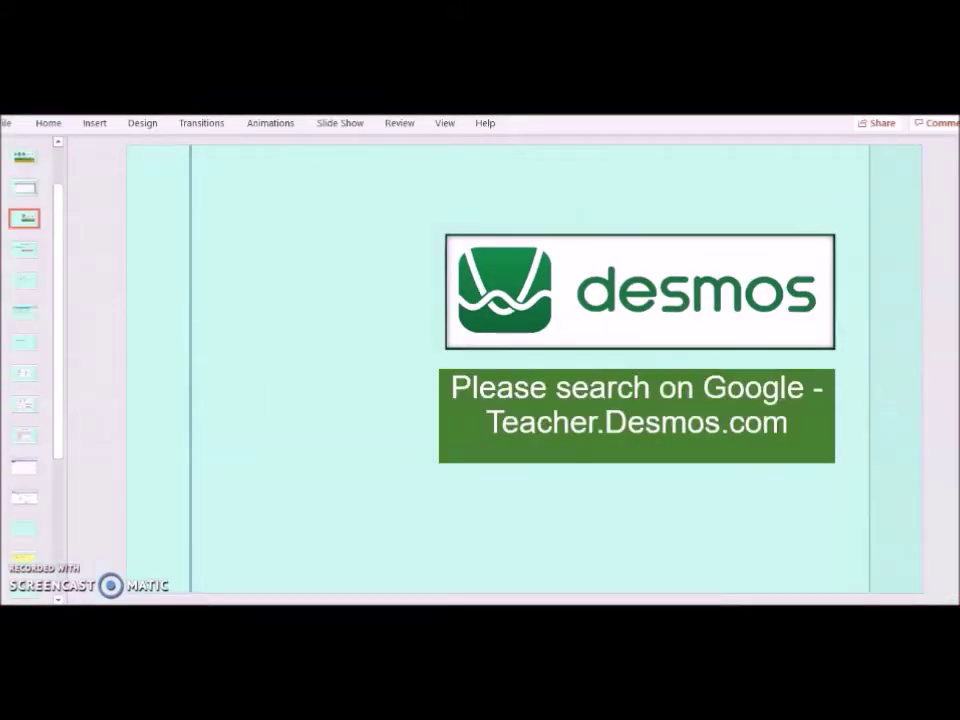
Leave the PowerPoint slideshow and bring up the teacher.desmos.com home page in Chrome.
mouse_move(660, 603)
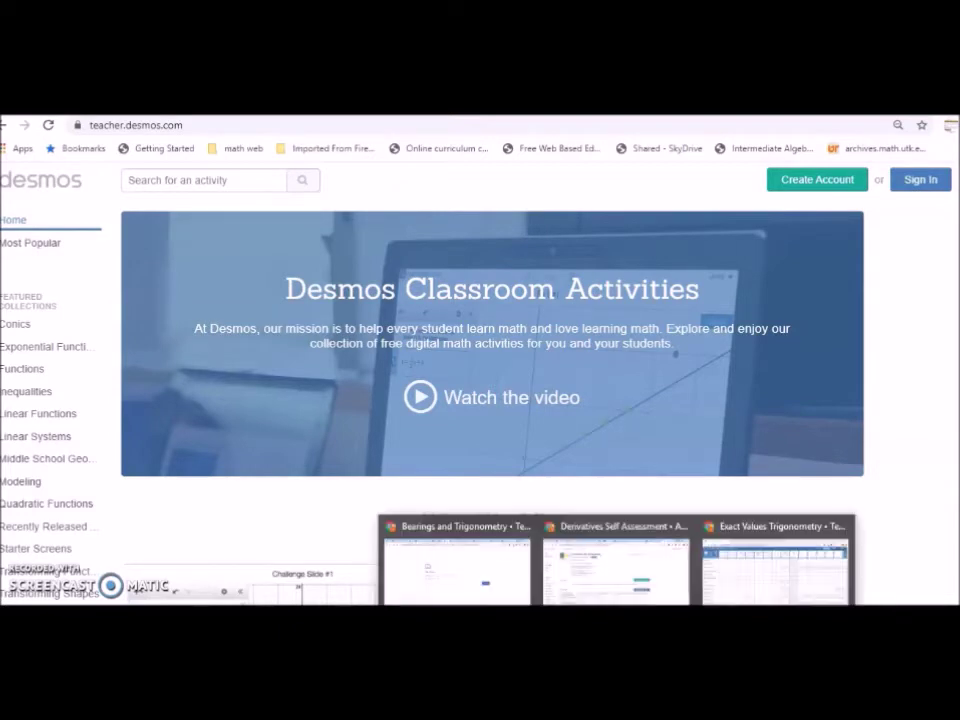
Switch from the Exact Values Trigonometry dashboard window to the signed-in Desmos teacher home window.
left_click(615, 565)
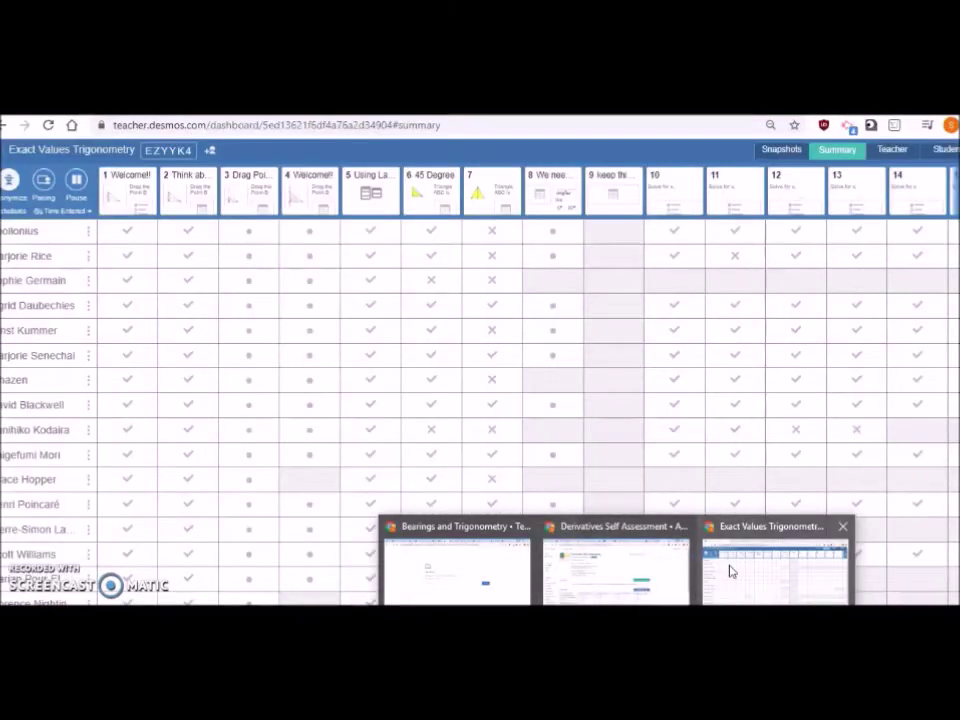
left_click(730, 571)
key("alt+Tab")
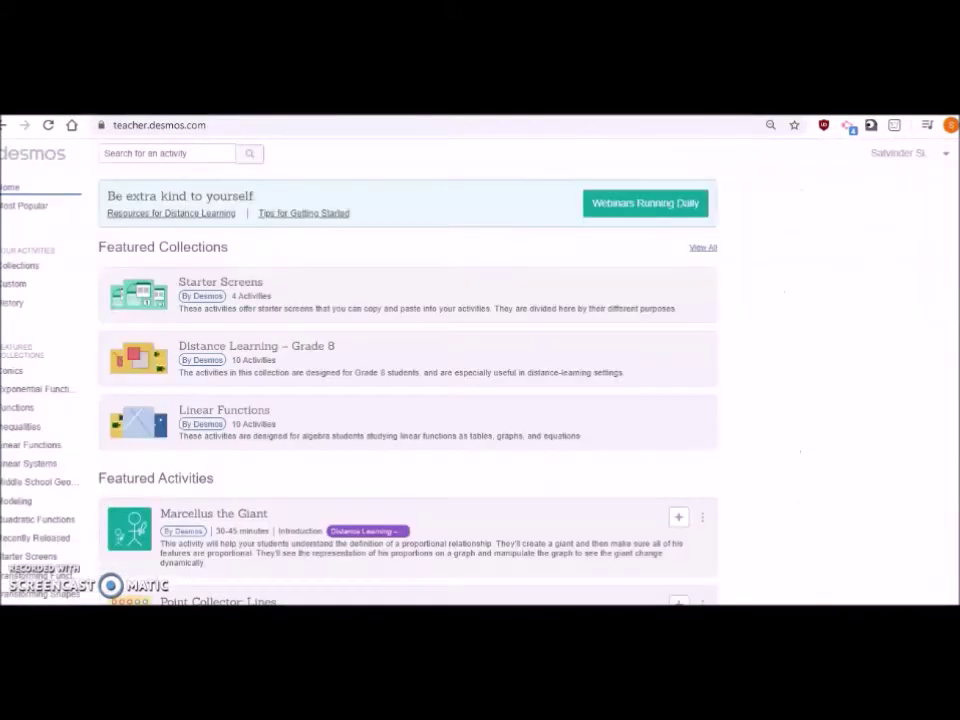
Check the account options list, then browse the Featured Collections and Featured Activities.
left_click(946, 156)
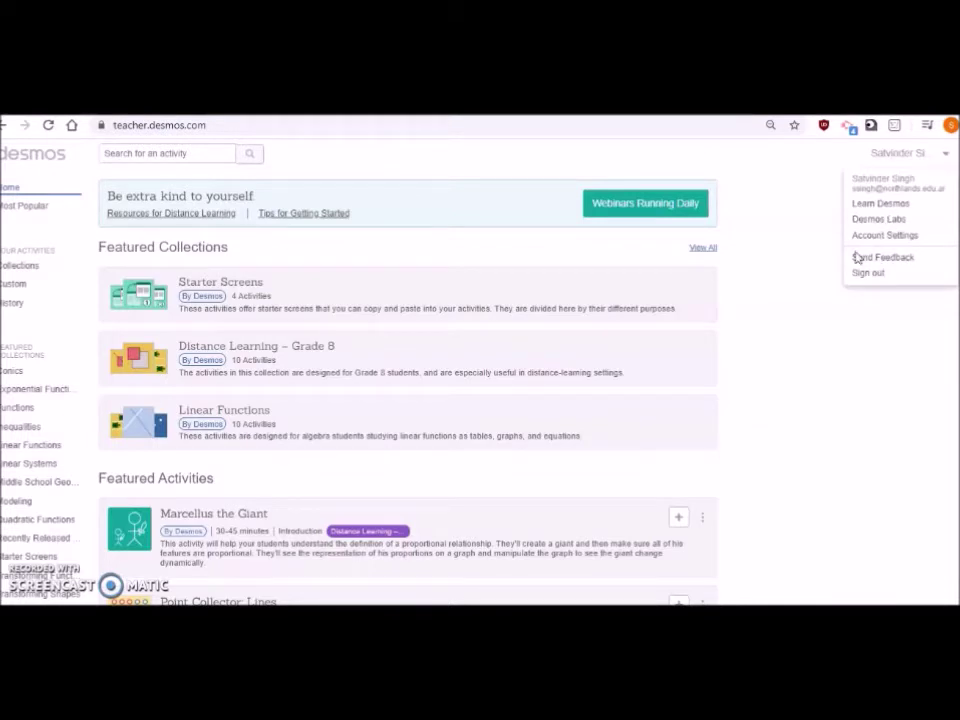
left_click(778, 285)
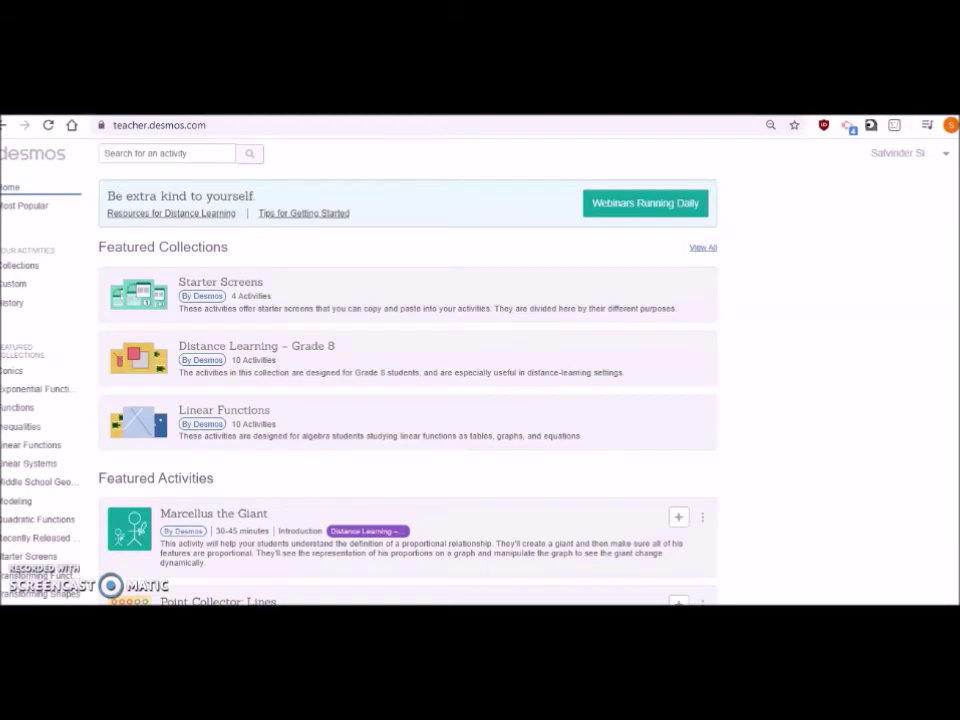
scroll(408, 380, "down", 3)
scroll(408, 380, "up", 3)
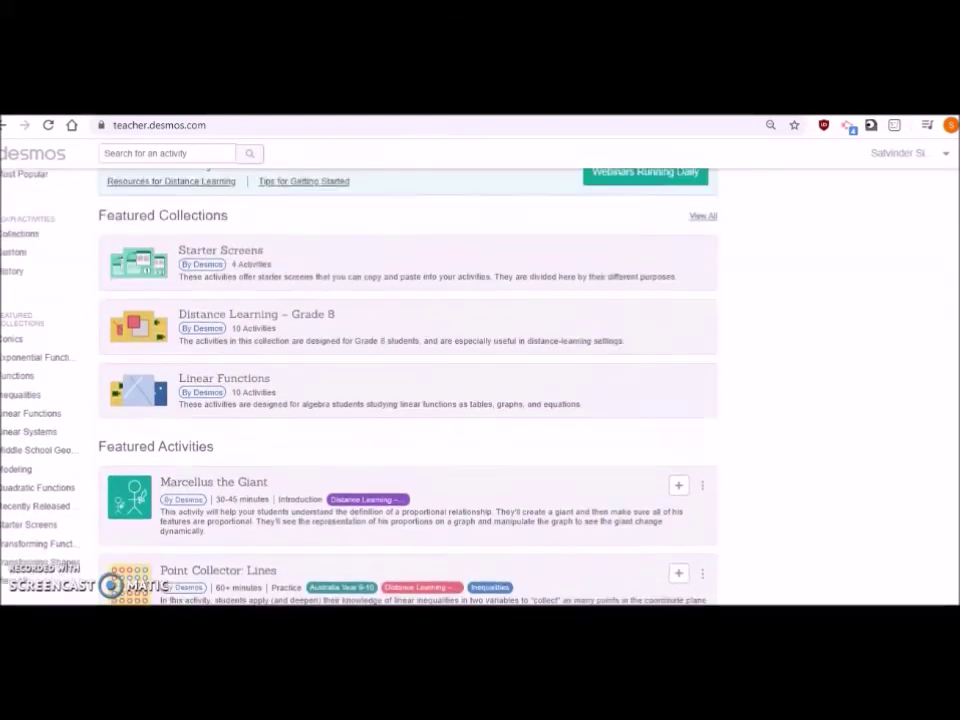
scroll(408, 380, "up", 1)
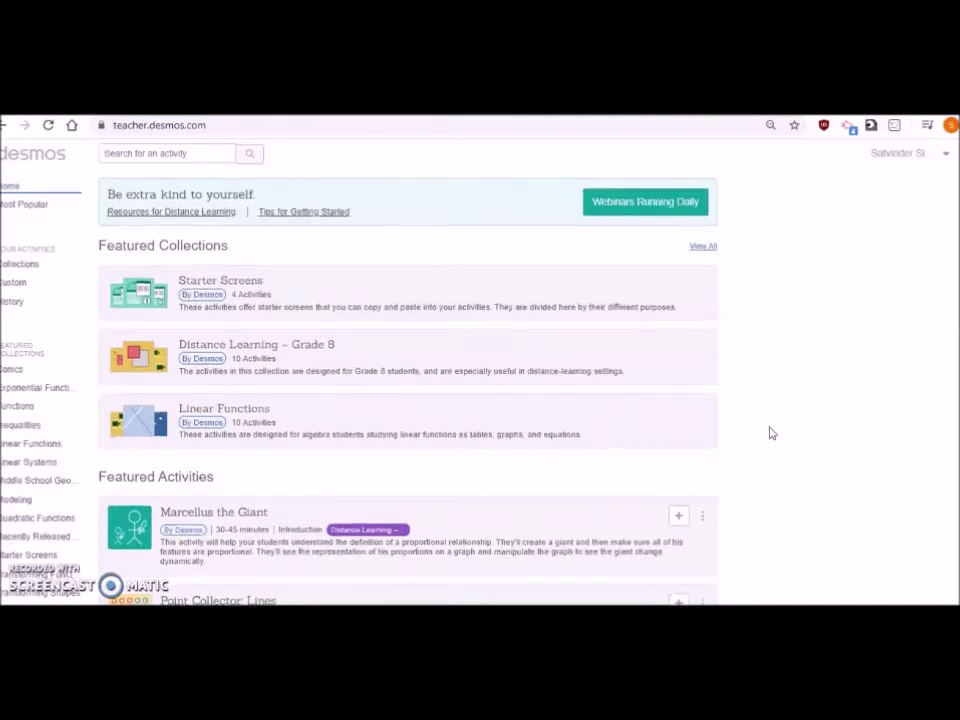
scroll(770, 433, "down", 3)
scroll(770, 433, "up", 1)
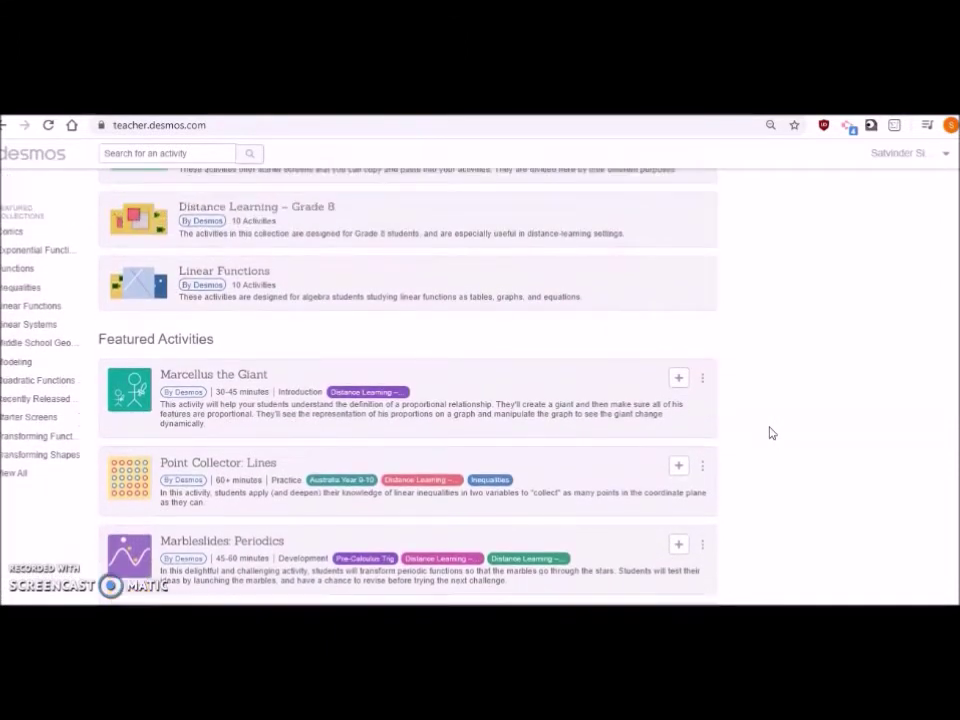
scroll(770, 433, "down", 3)
scroll(770, 433, "up", 1)
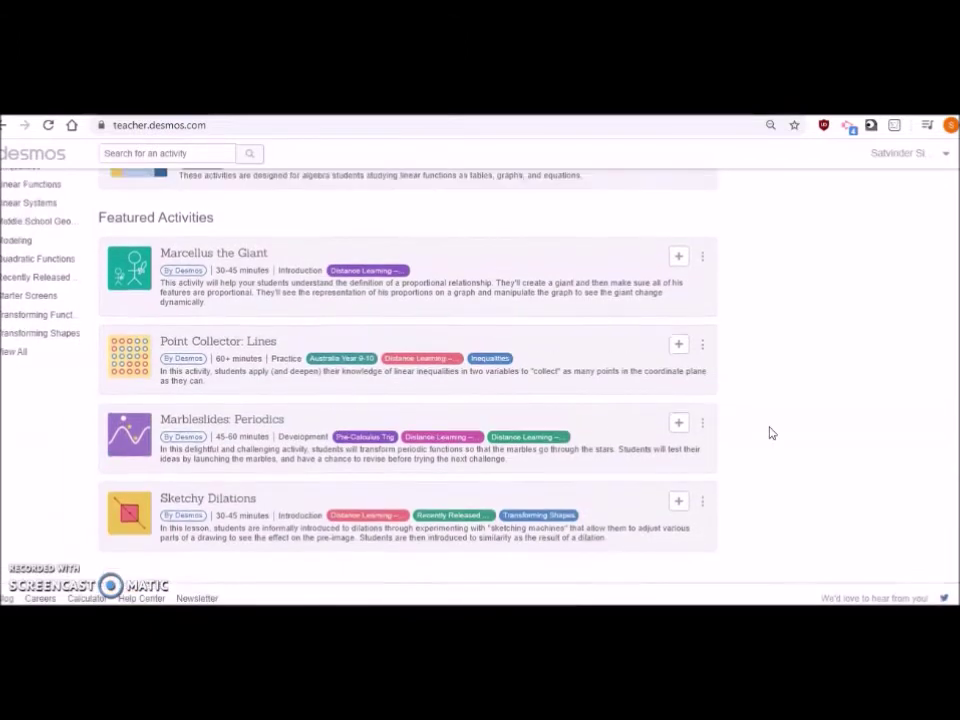
scroll(770, 433, "up", 3)
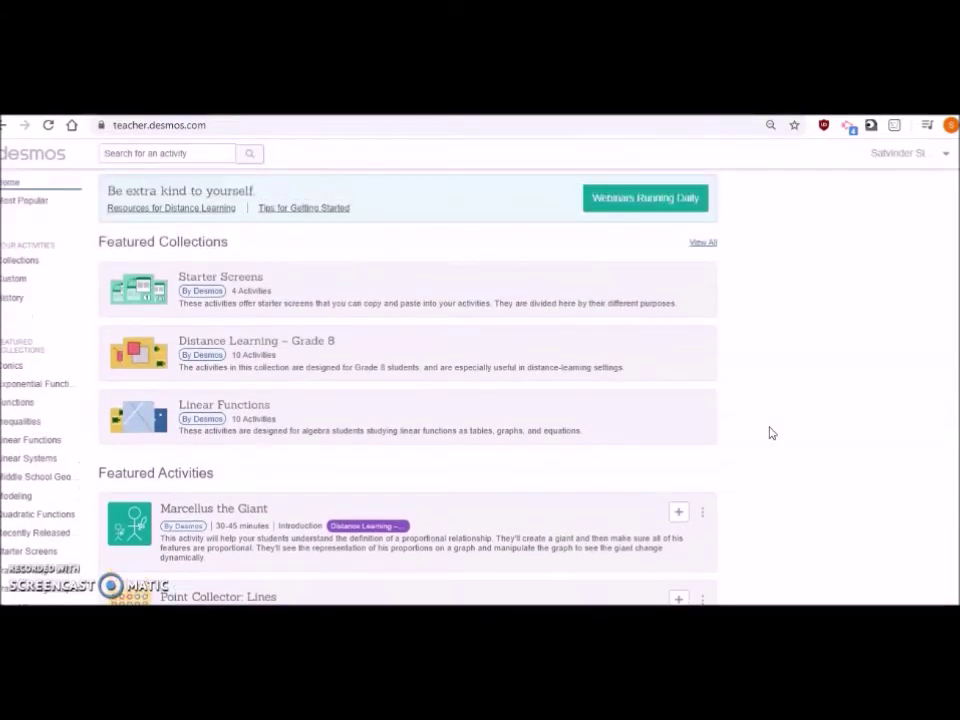
scroll(770, 433, "down", 2)
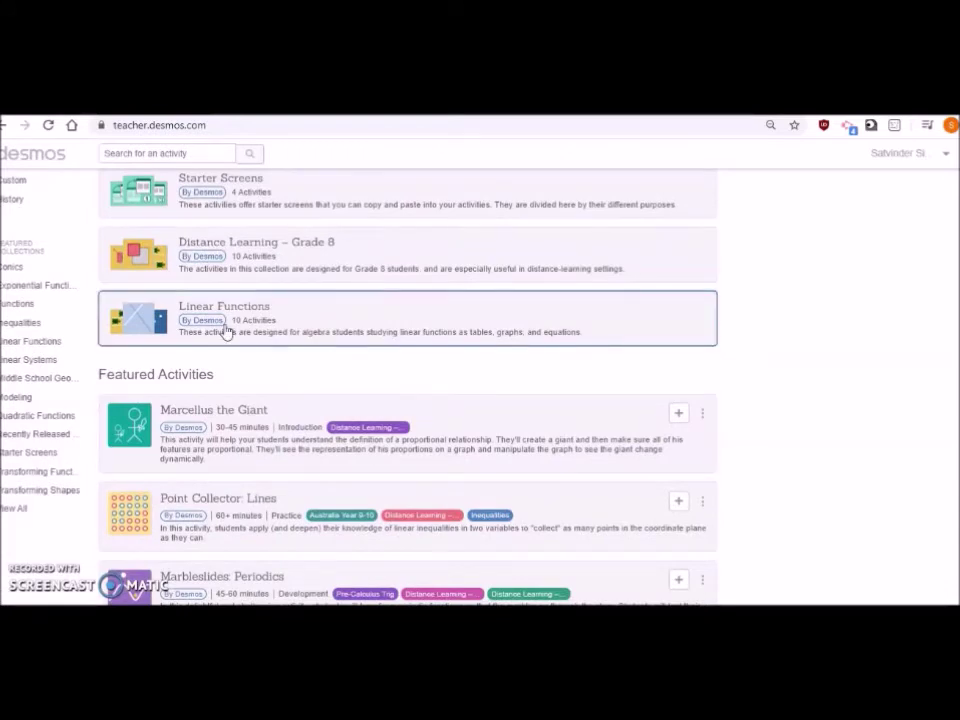
Open the Linear Functions collection, browse its 10 activities and reach Match My Line.
left_click(258, 336)
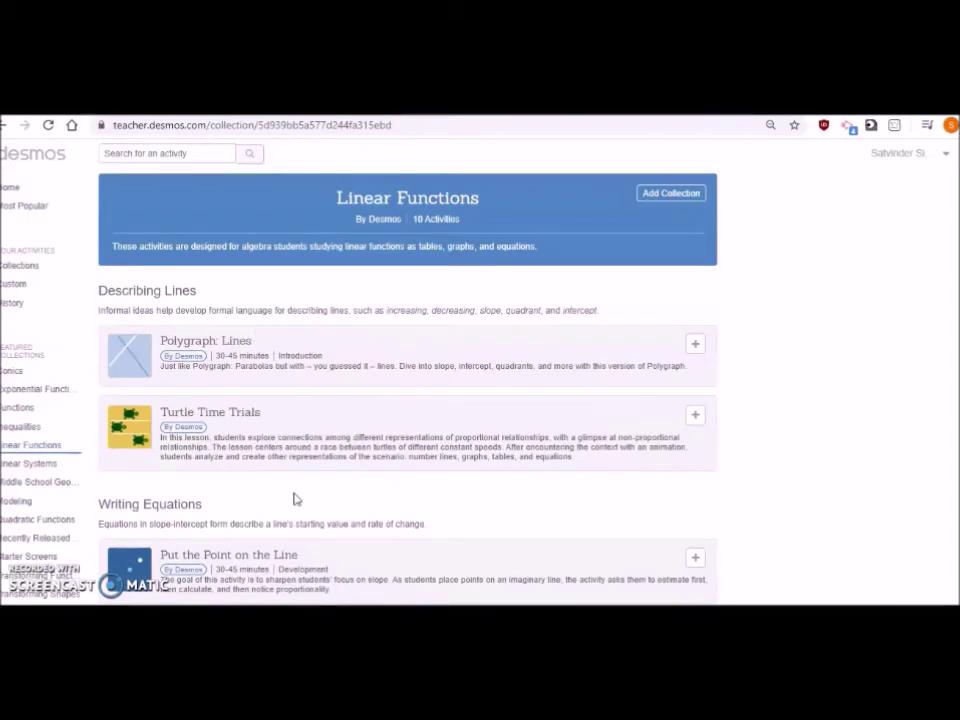
scroll(296, 499, "down", 3)
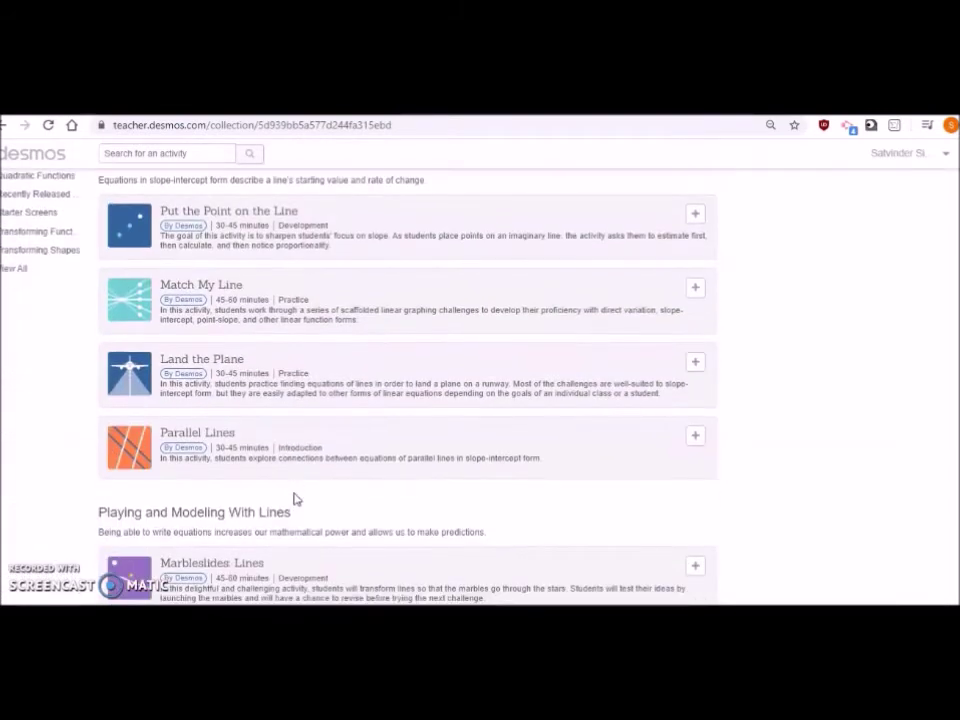
scroll(296, 499, "down", 3)
scroll(296, 499, "up", 3)
scroll(296, 499, "up", 4)
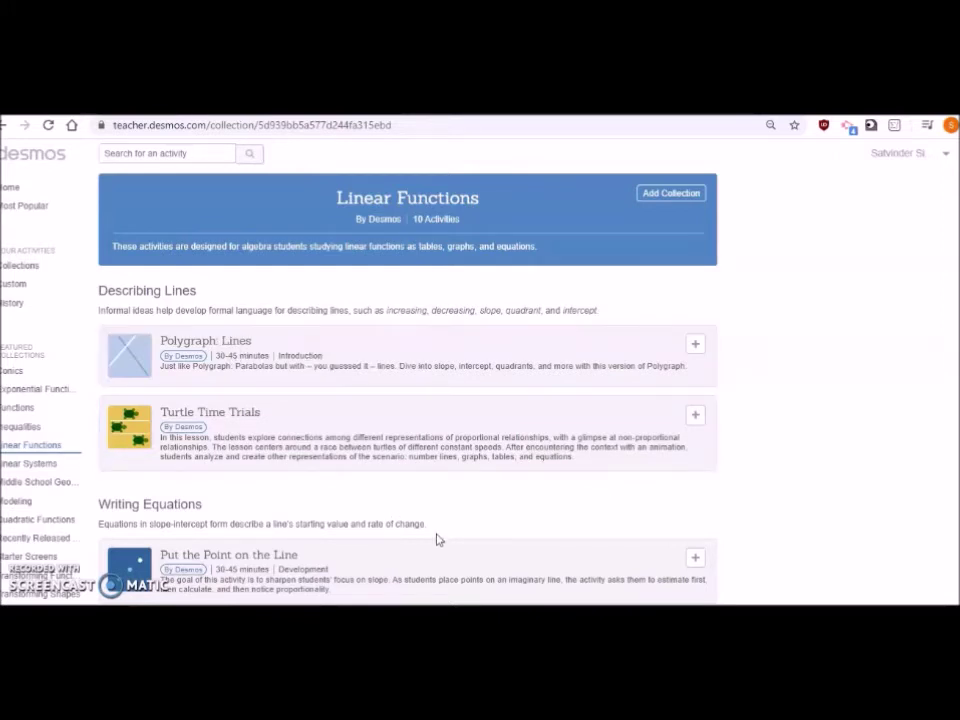
scroll(437, 540, "down", 5)
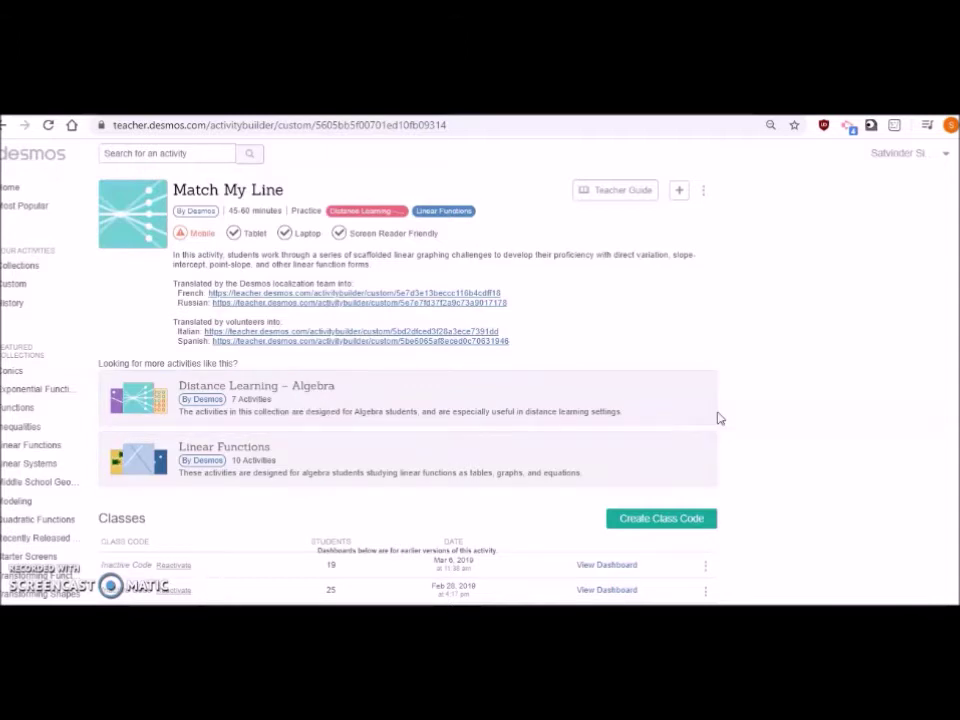
Dismiss the inactive class code notice and reach the Exact Values Trigonometry page in Custom activities.
scroll(718, 418, "down", 1)
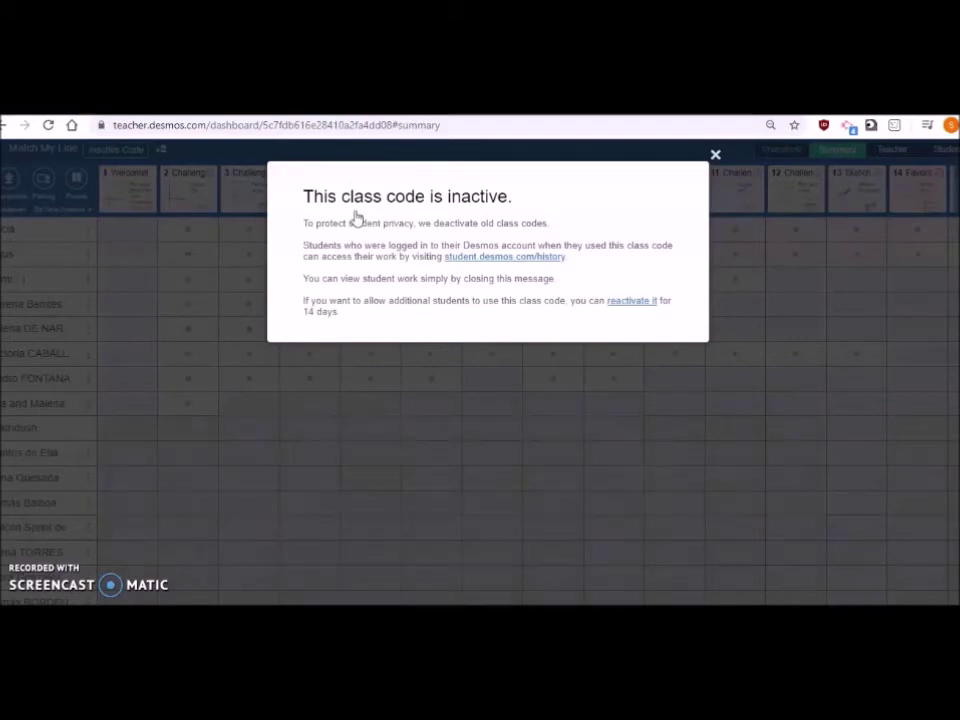
left_click(715, 155)
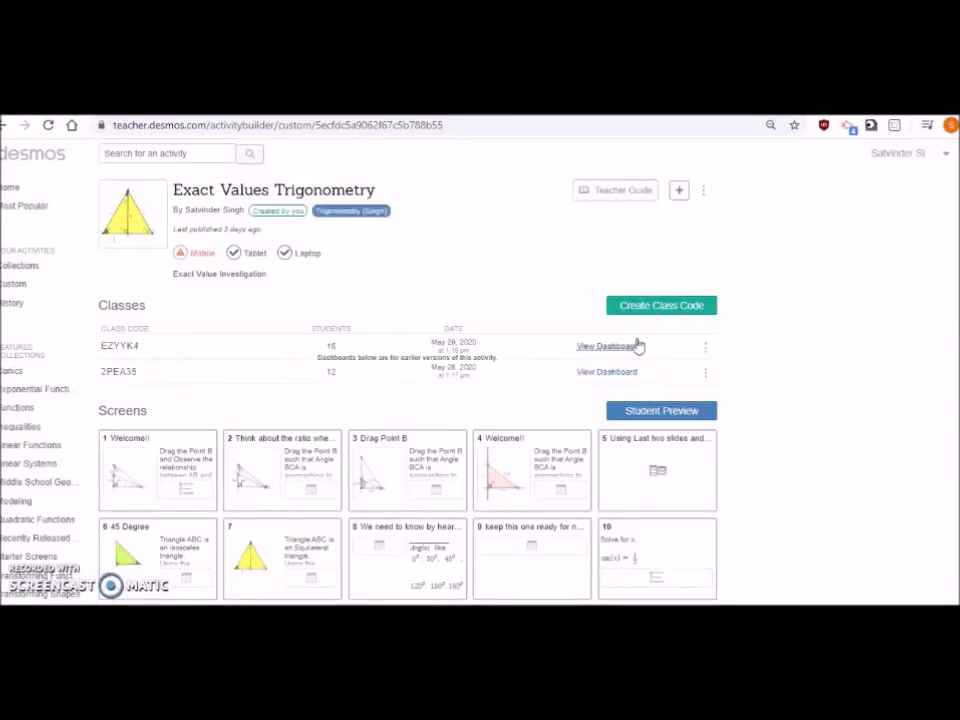
left_click(707, 352)
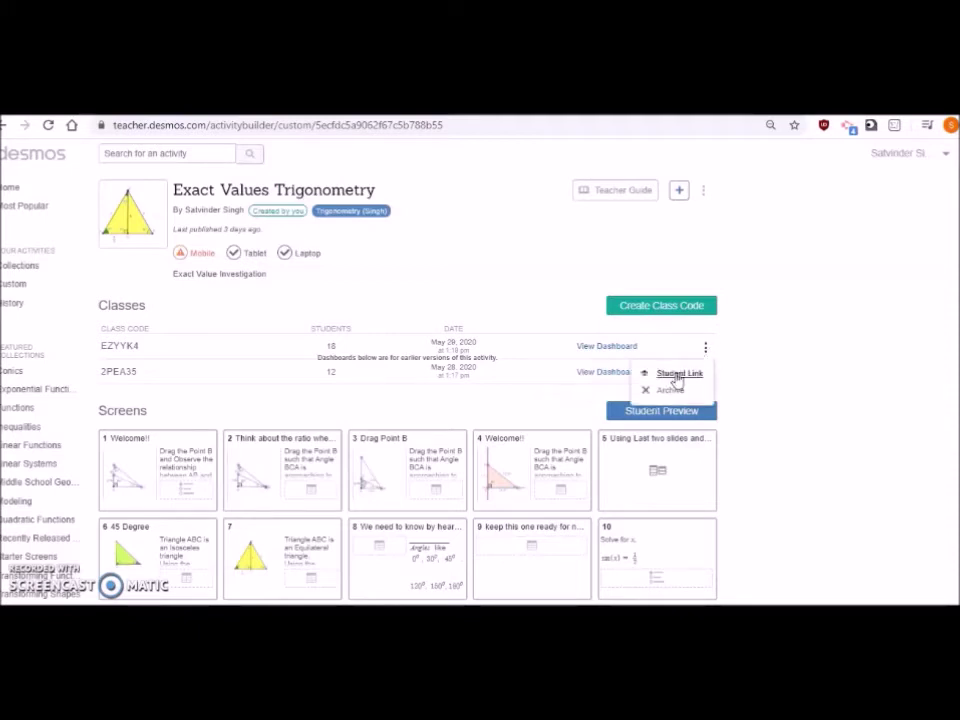
left_click(678, 376)
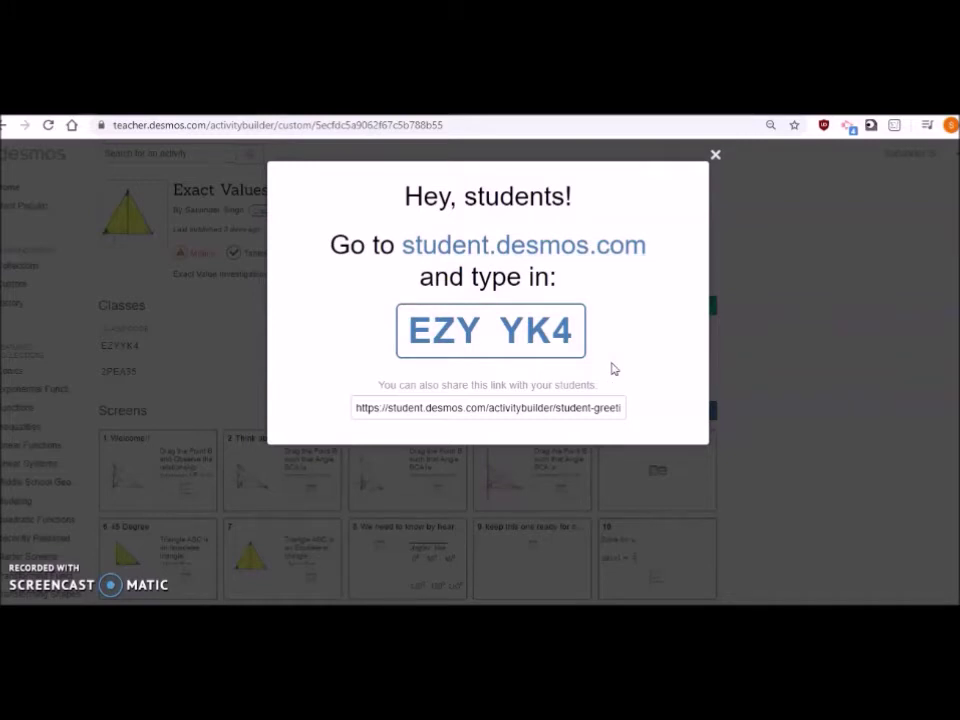
left_click(357, 410)
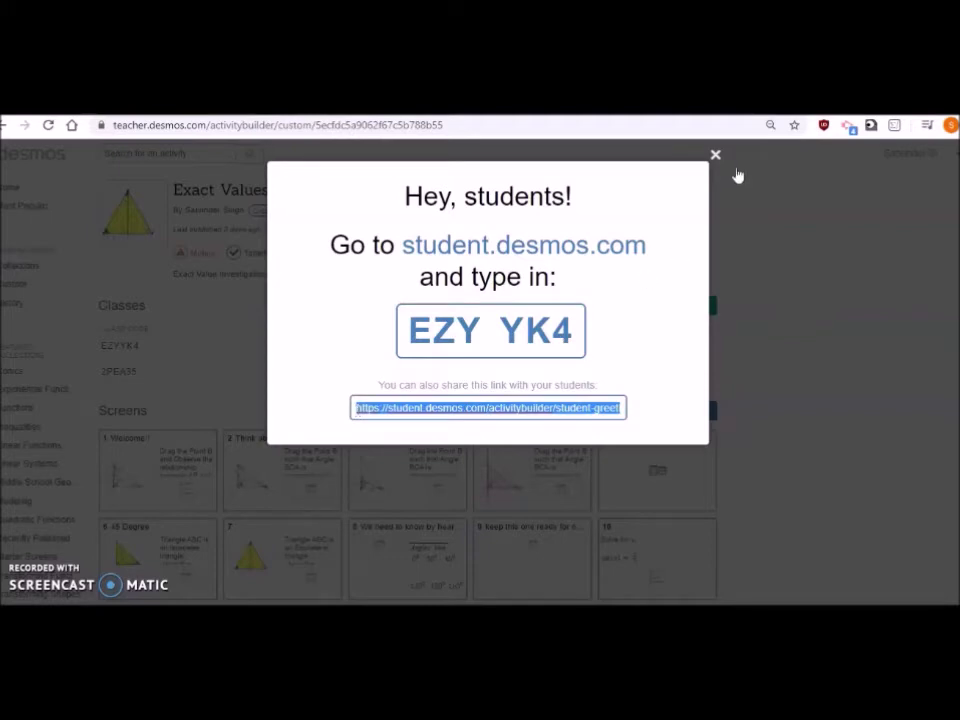
left_click(715, 155)
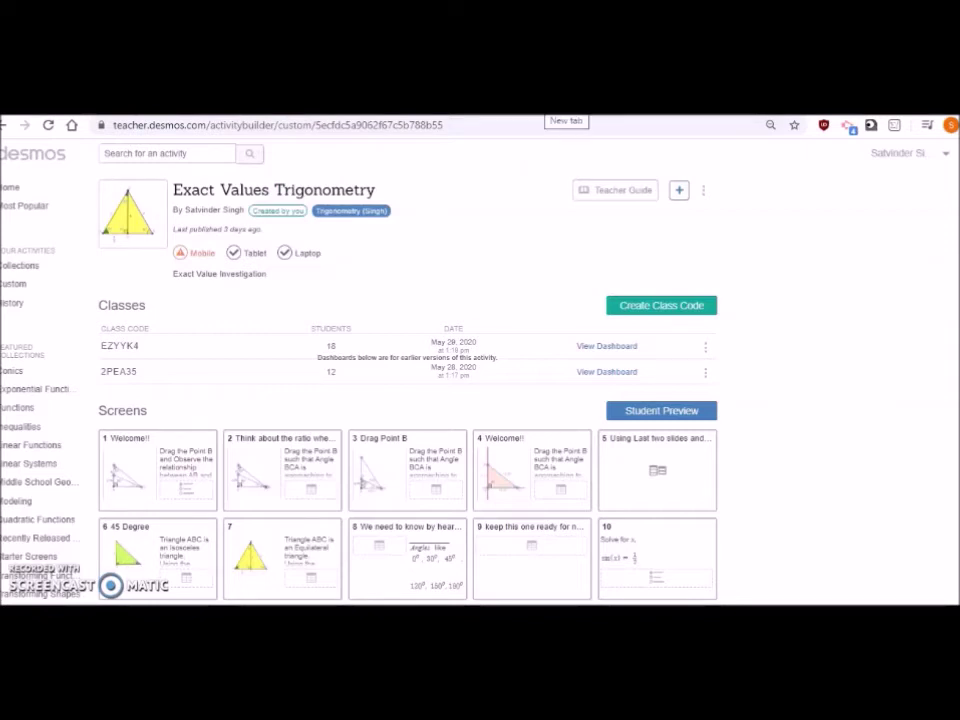
In a new tab, go to Google and search for 'trigonometry desmos activity'.
left_click(556, 102)
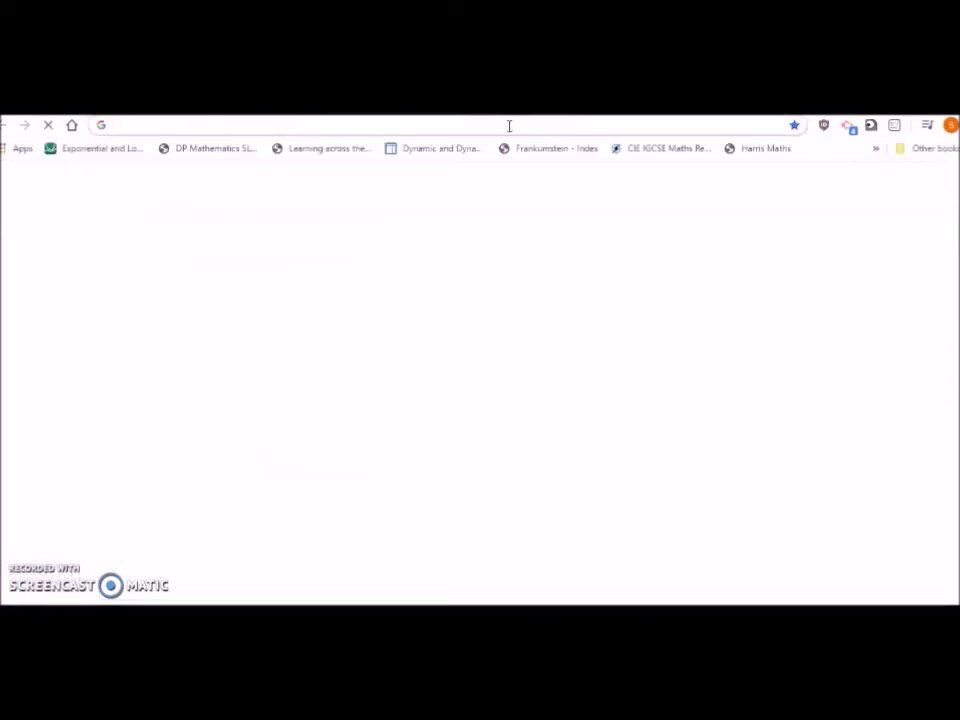
type("goo")
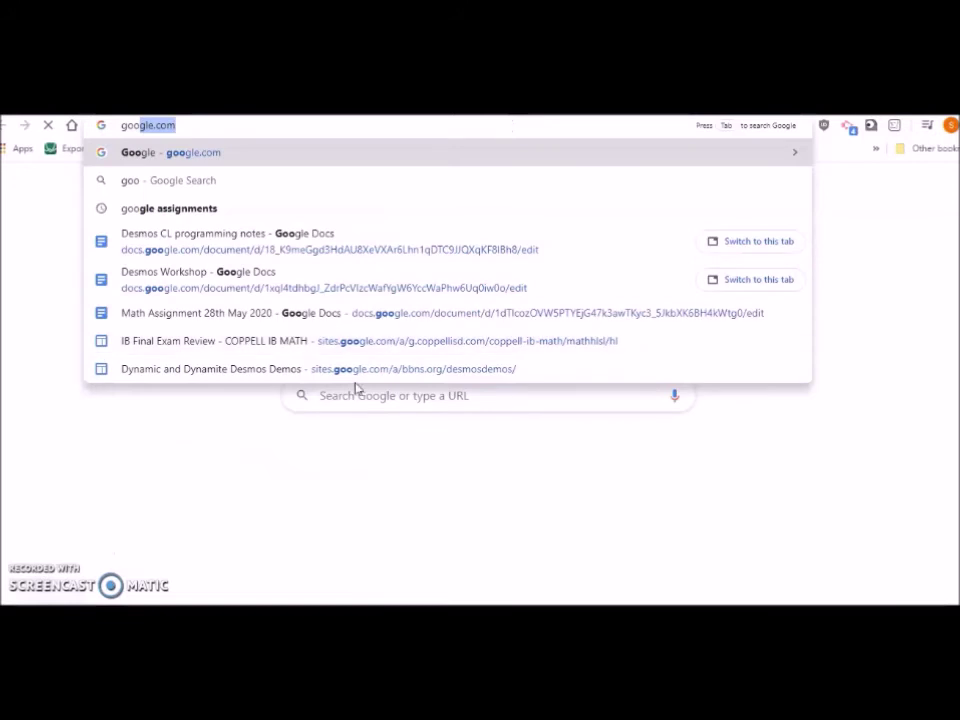
key("Return")
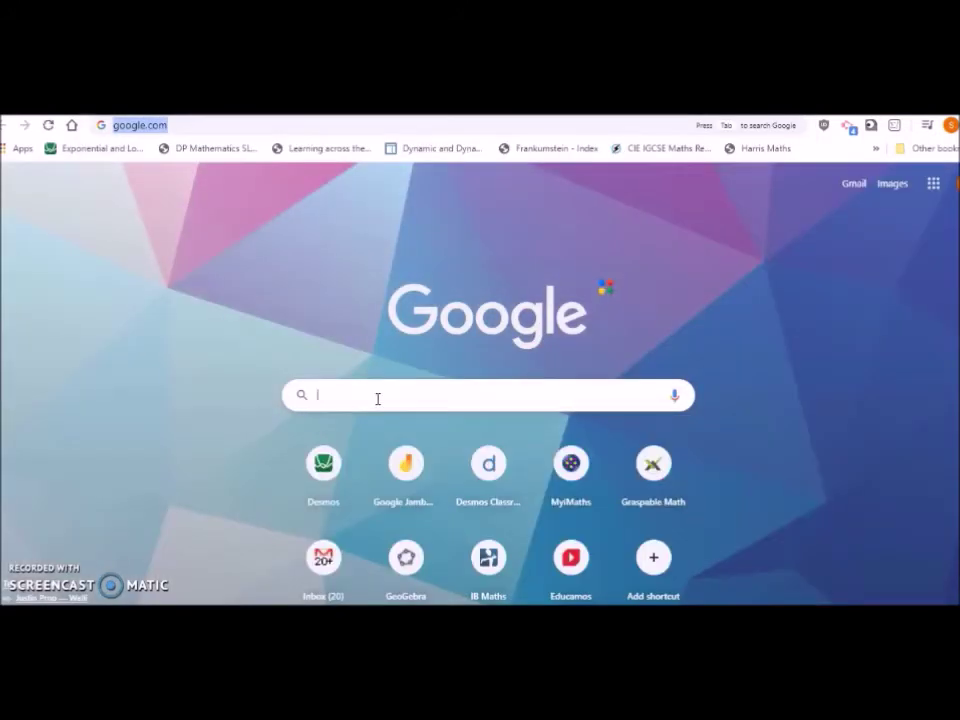
type("t")
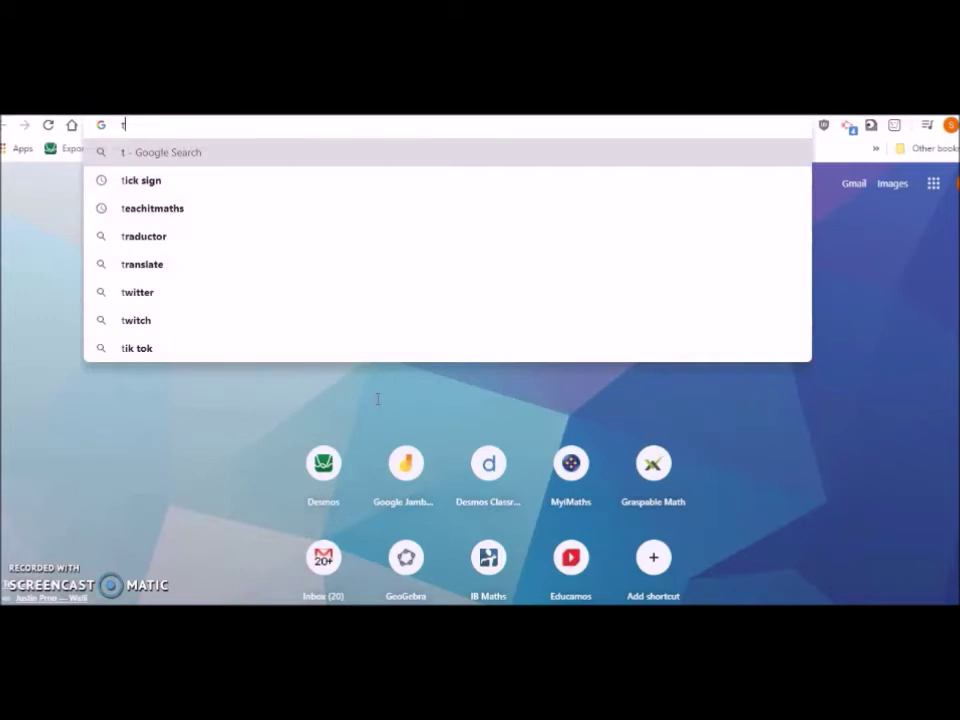
type("rigon")
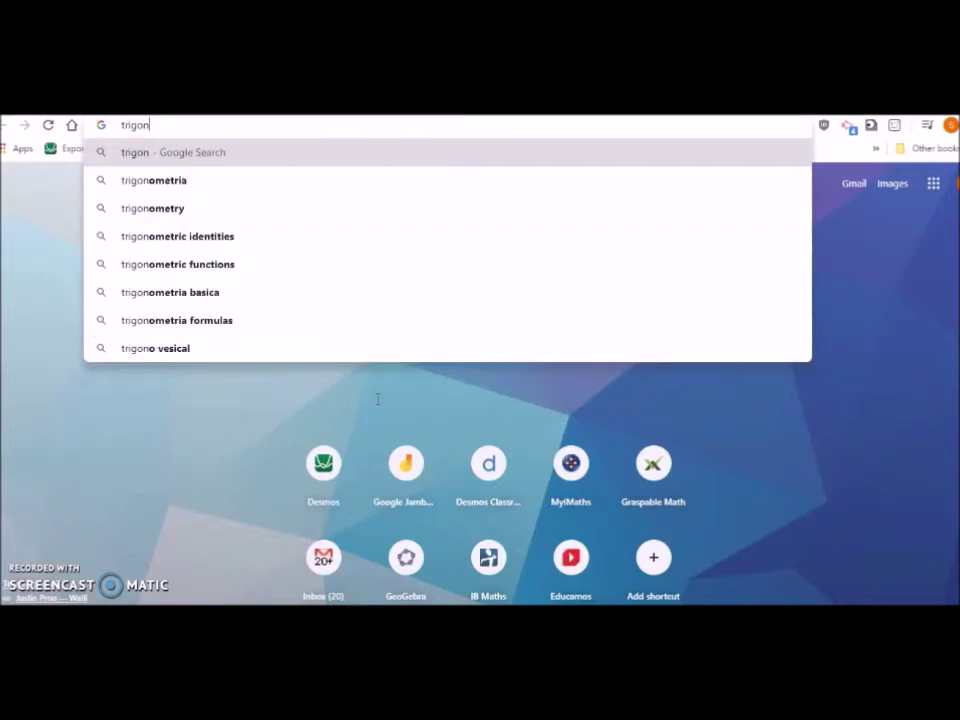
key("Down")
key("Down")
type("de")
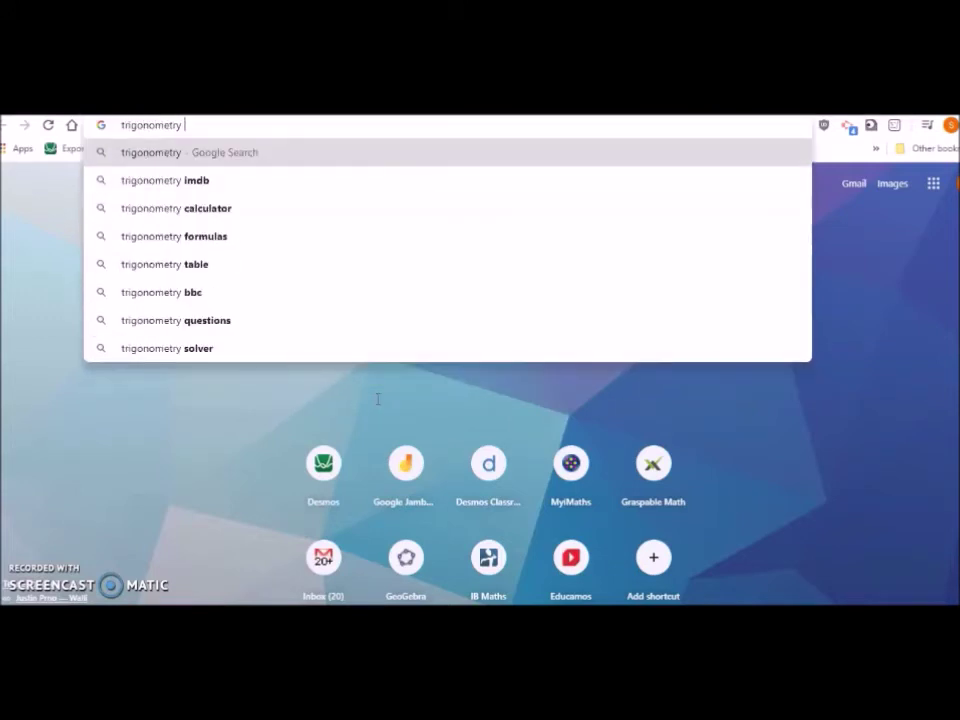
type("smos activity")
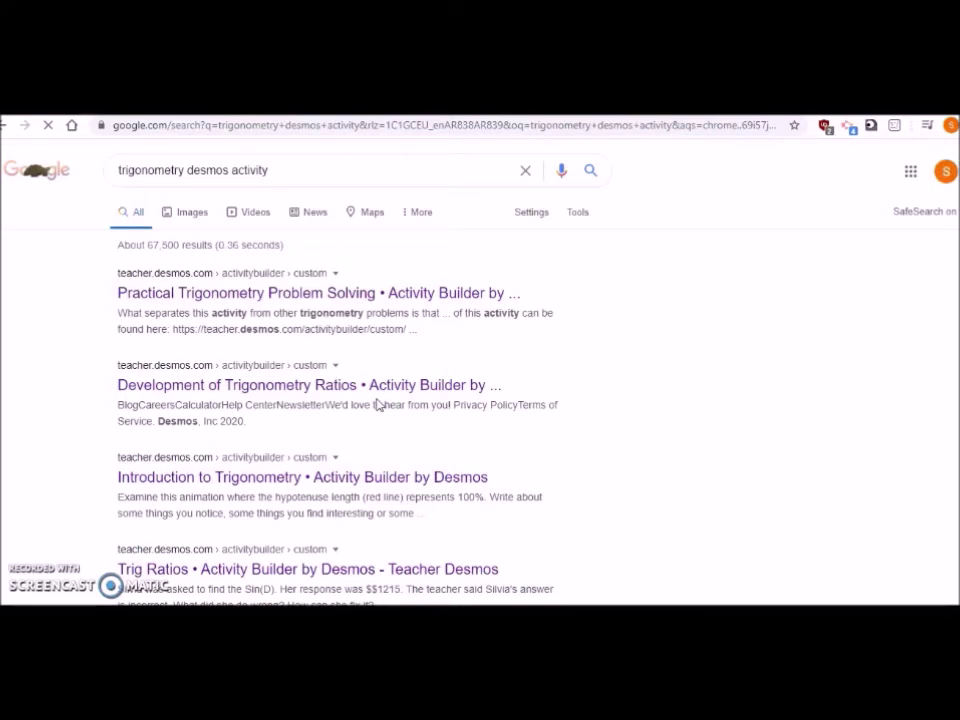
Scan the results for the 'Practical Trigonometry Problem Solving • Activity Builder' link and open it.
scroll(607, 414, "down", 1)
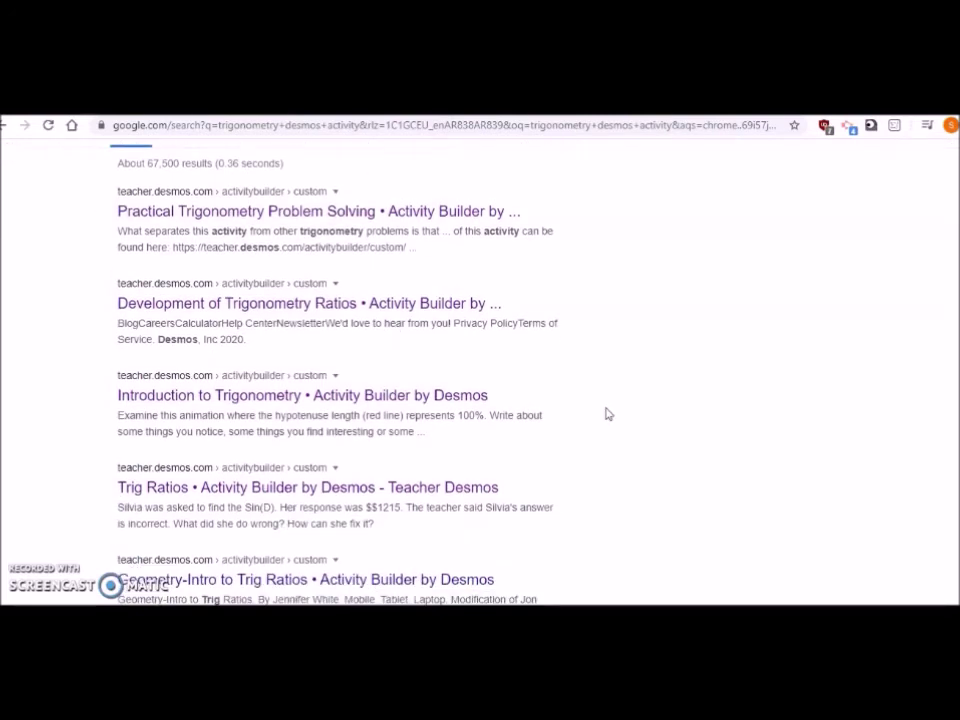
scroll(607, 414, "up", 1)
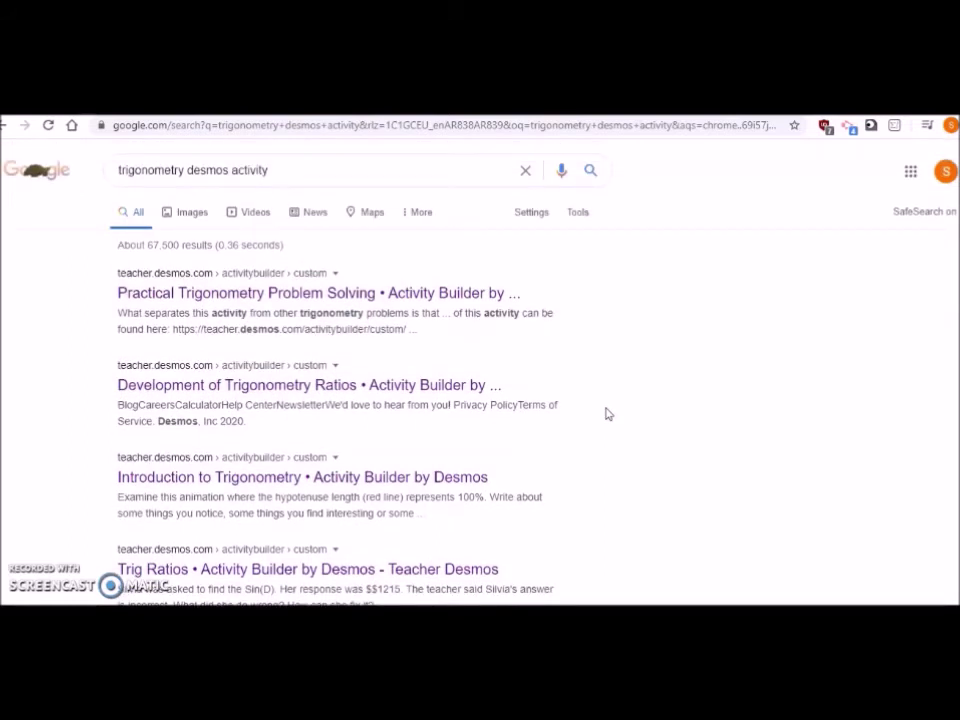
scroll(607, 414, "down", 2)
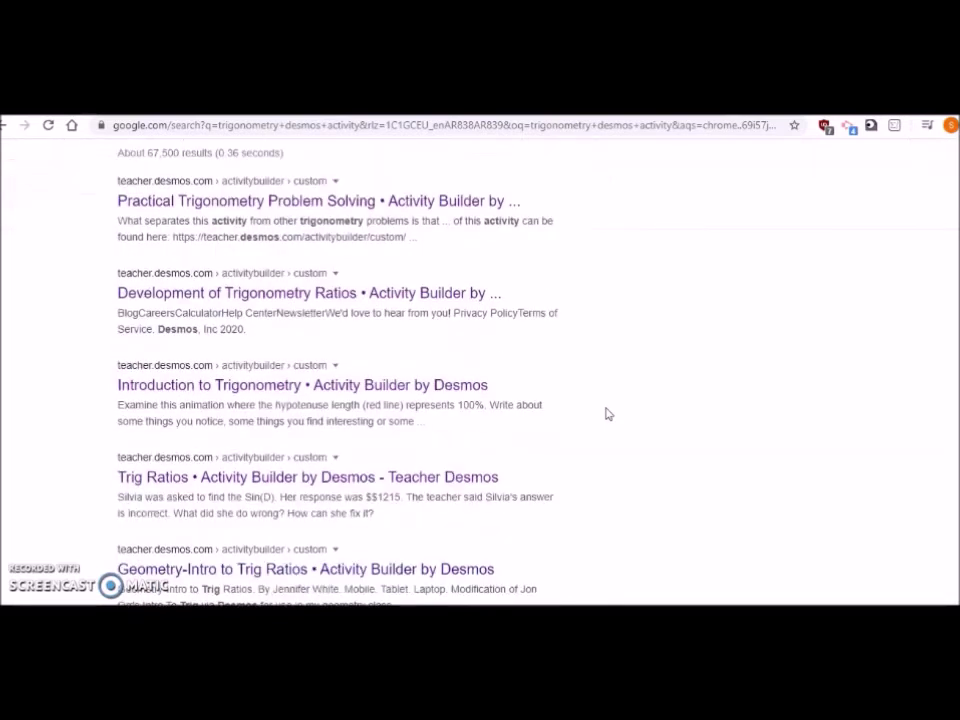
scroll(607, 414, "up", 1)
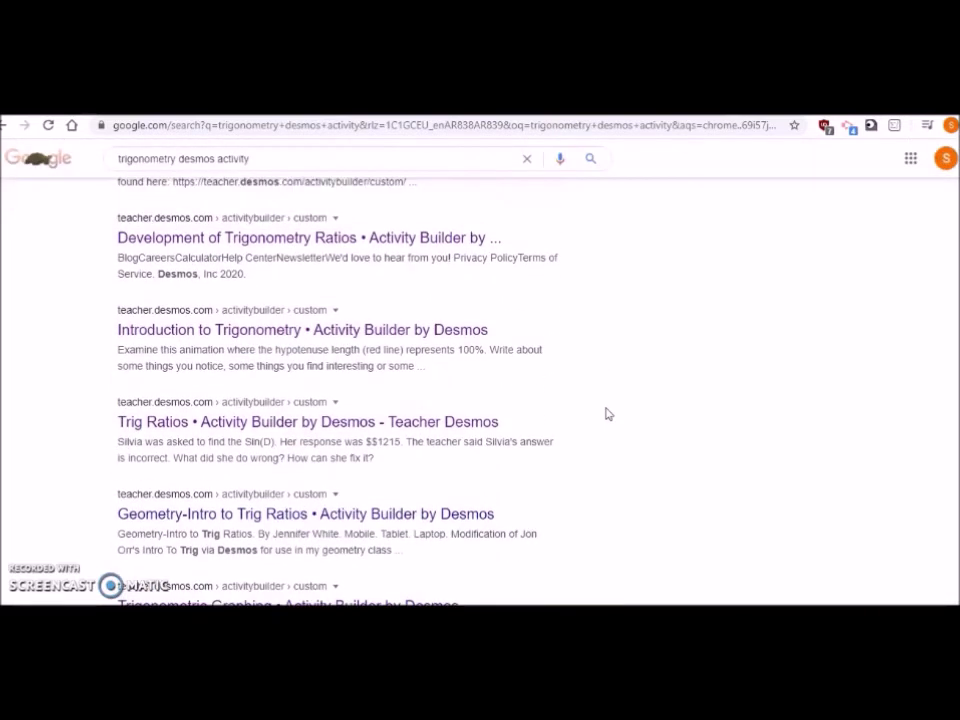
scroll(607, 414, "down", 1)
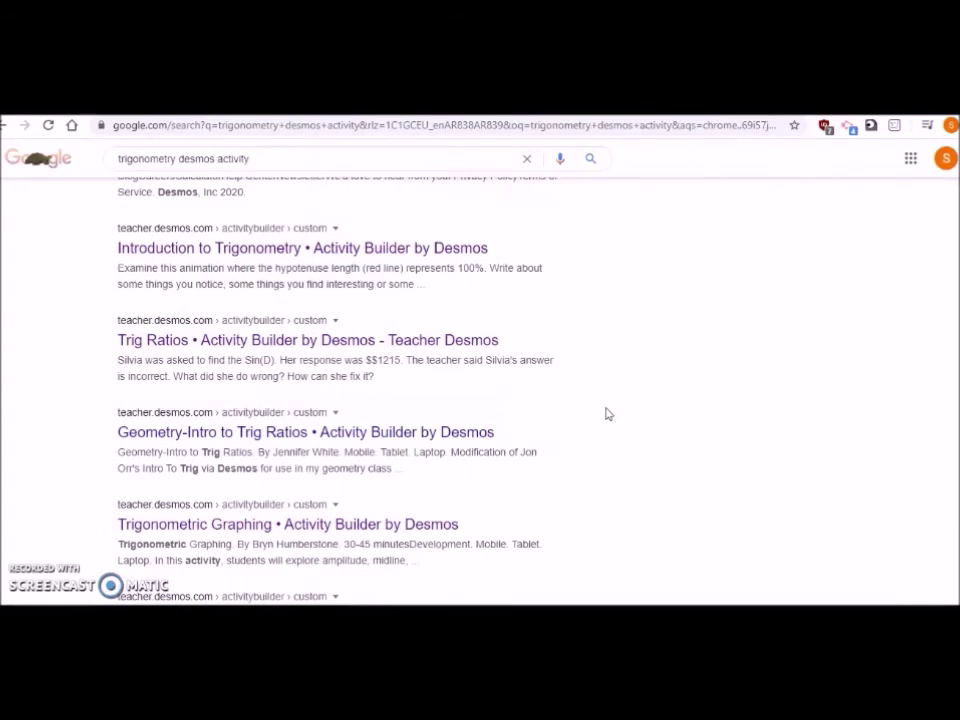
scroll(607, 414, "up", 3)
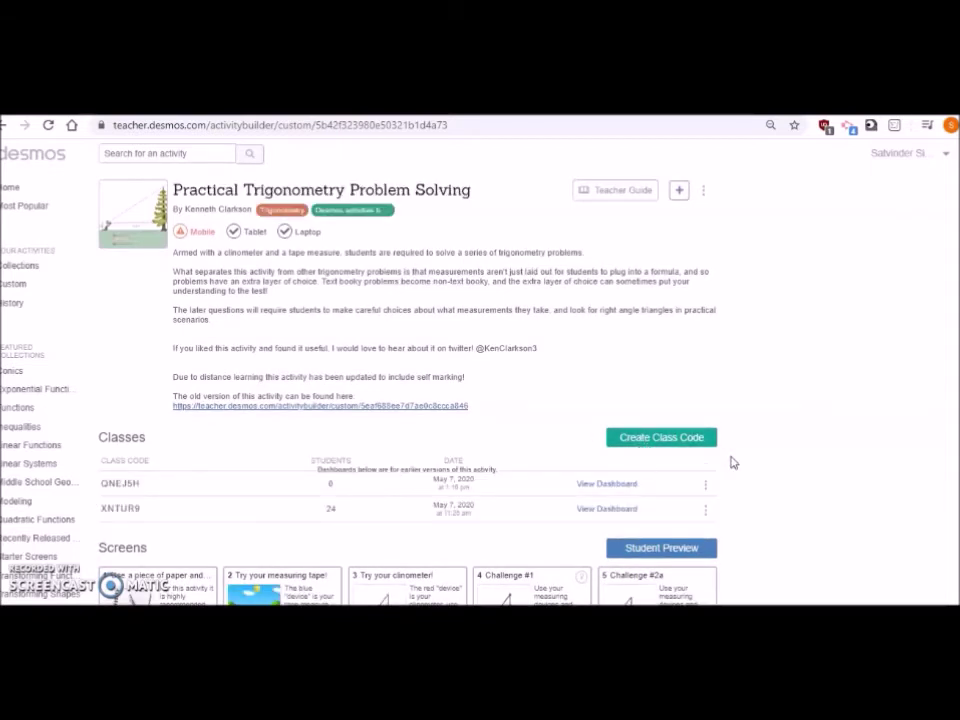
Look over the Practical Trigonometry page, then return to your Exact Values Trigonometry activity page.
scroll(731, 462, "down", 4)
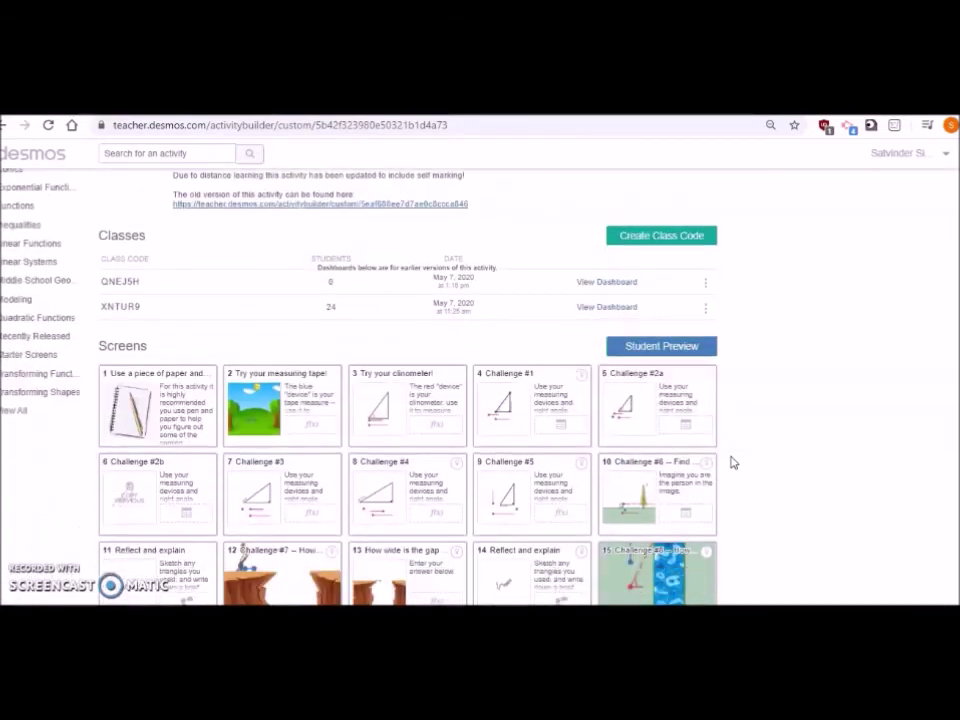
scroll(731, 462, "up", 3)
scroll(731, 462, "up", 1)
scroll(731, 462, "down", 6)
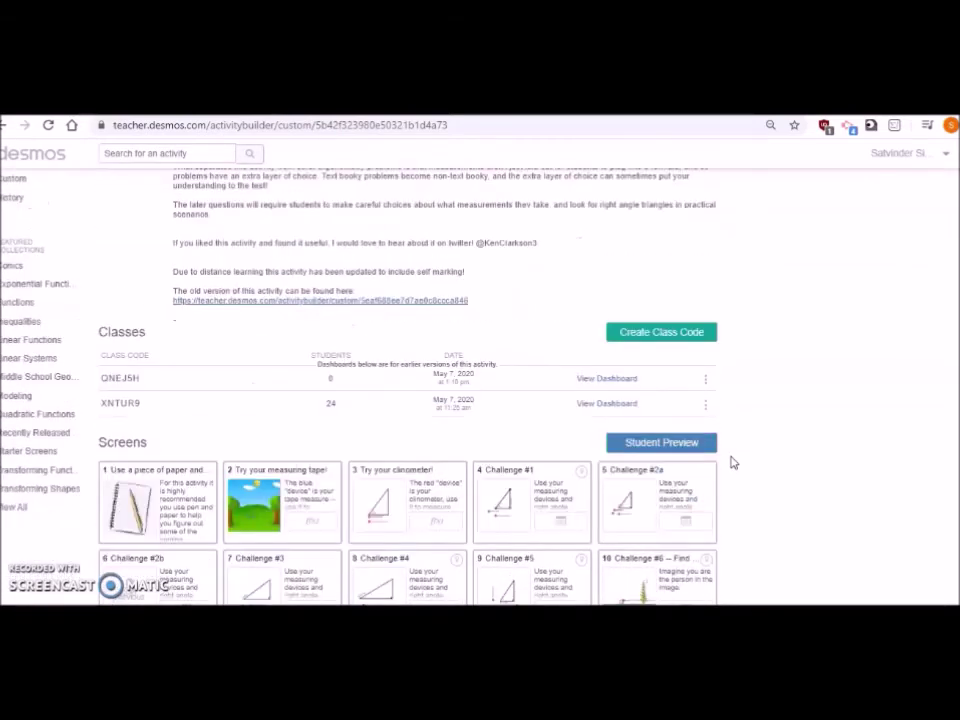
scroll(731, 462, "up", 3)
scroll(731, 462, "up", 2)
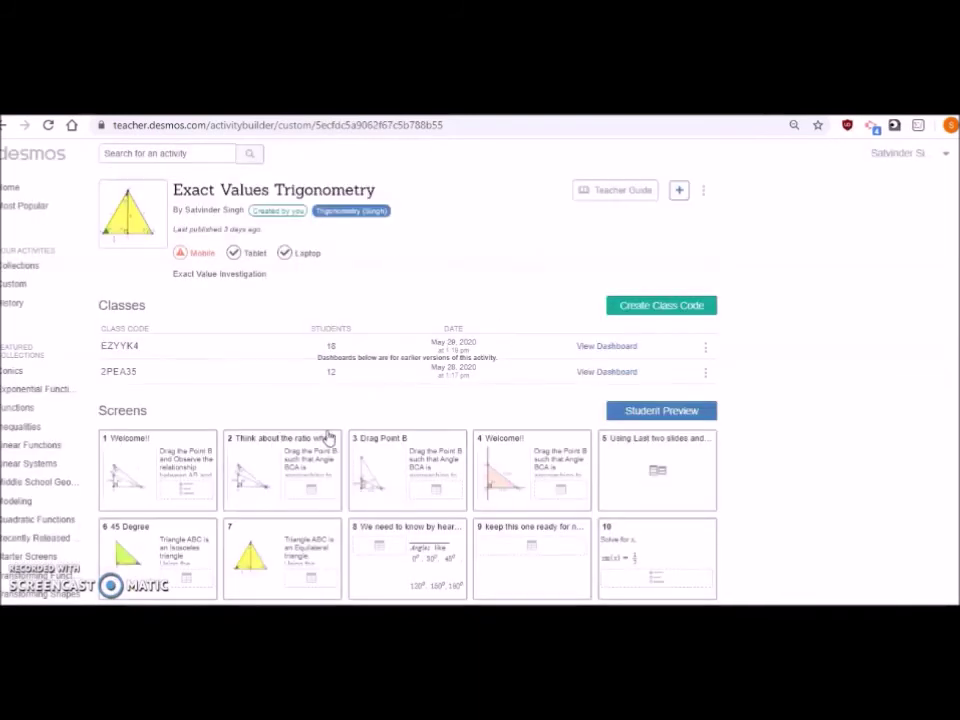
Open View Dashboard for the top class row and close the 'Hey, students!' join popup.
left_click(594, 348)
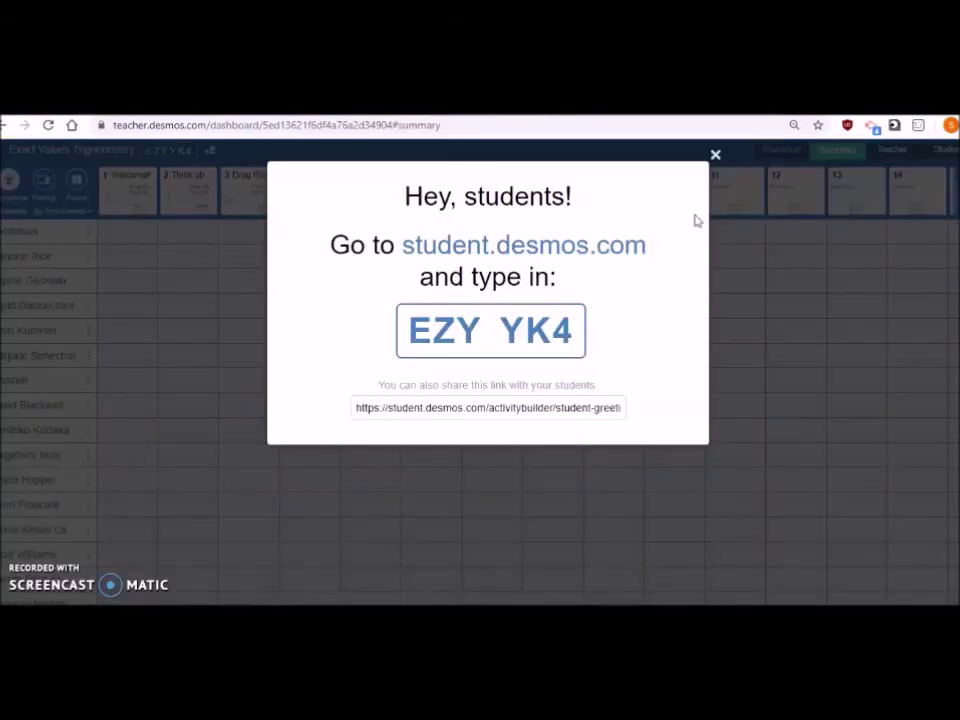
left_click(716, 158)
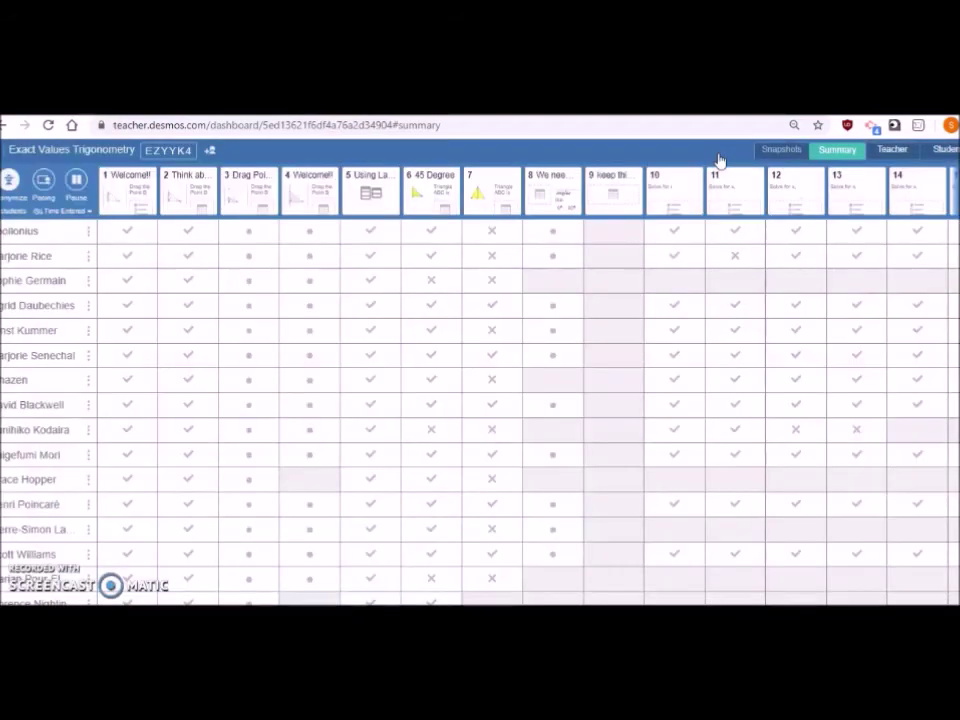
left_click(495, 240)
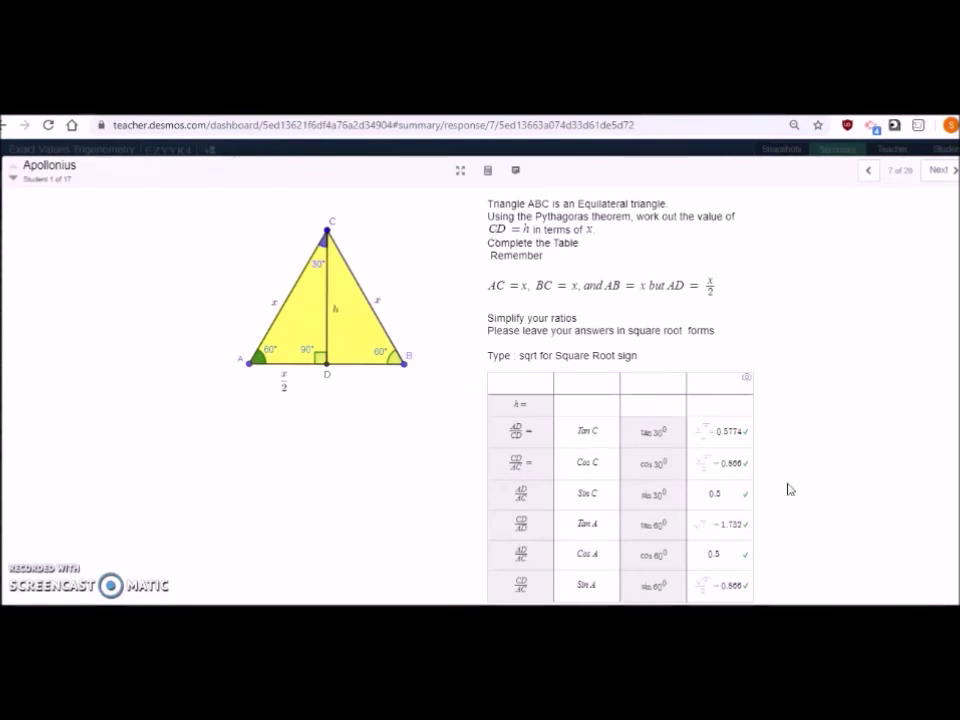
scroll(790, 489, "down", 1)
scroll(790, 489, "up", 1)
scroll(790, 489, "down", 1)
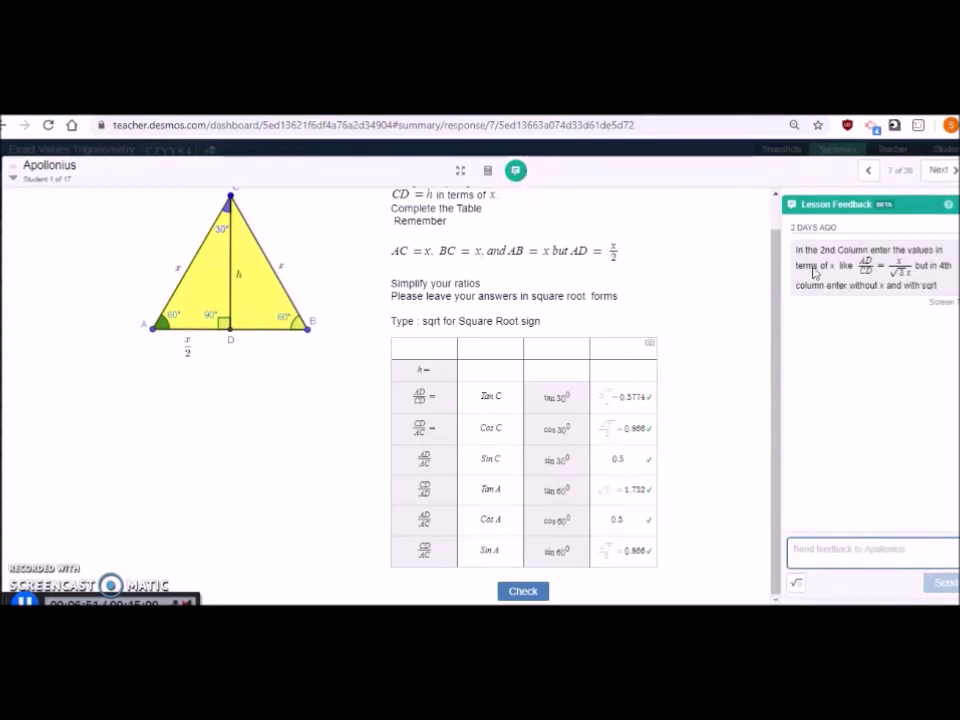
left_click(846, 566)
left_click(515, 170)
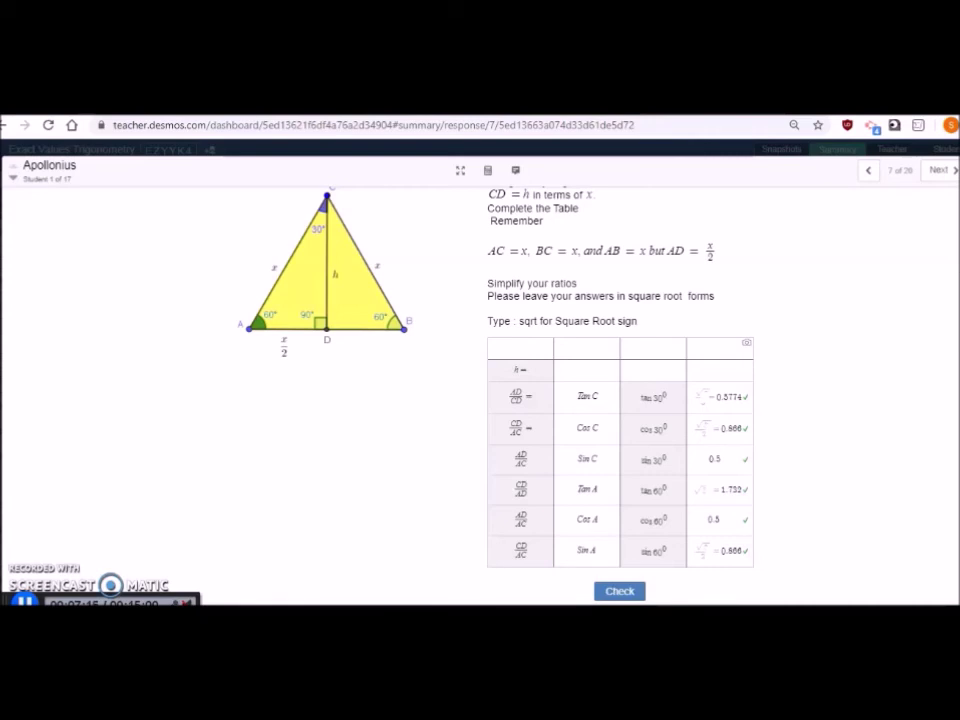
scroll(480, 380, "up", 1)
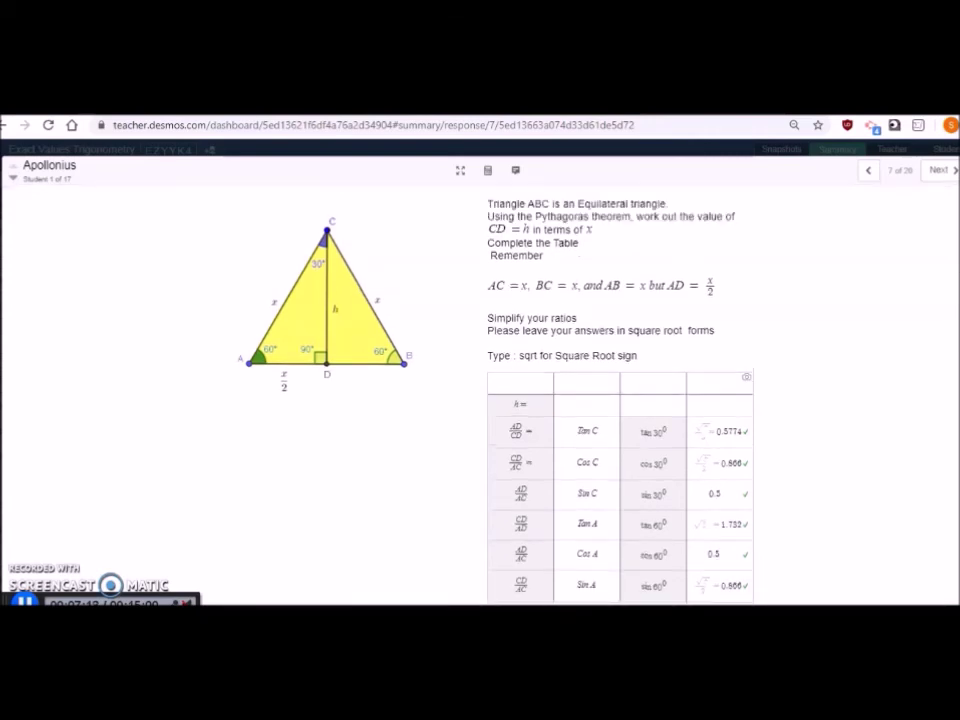
key("Escape")
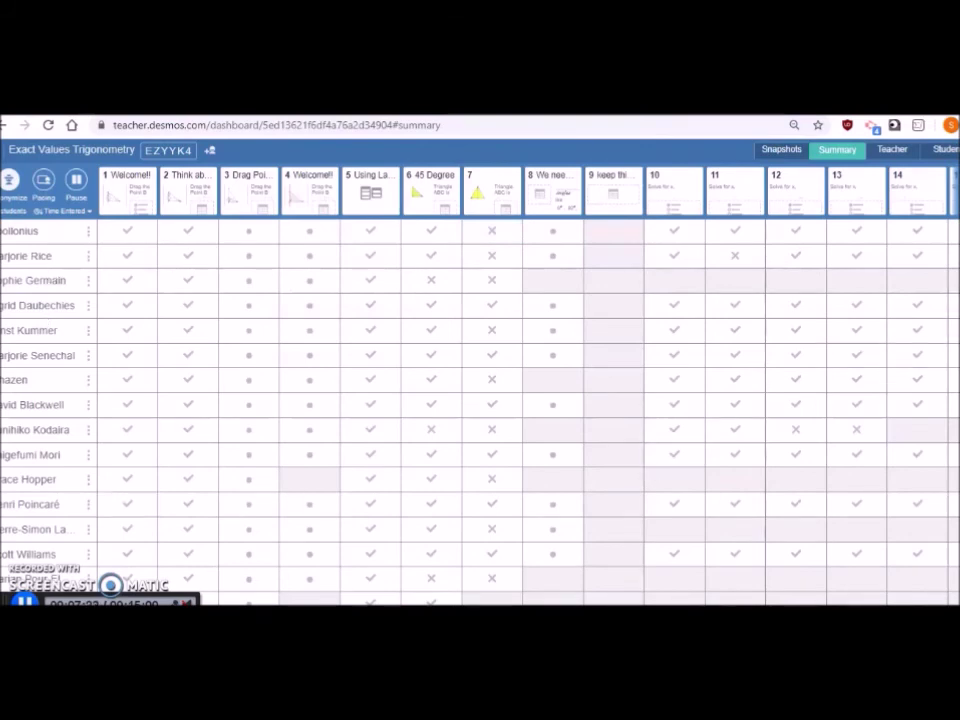
Look over the summary grid, then open History to list past sessions with student counts and dates.
scroll(480, 400, "down", 3)
scroll(480, 400, "up", 2)
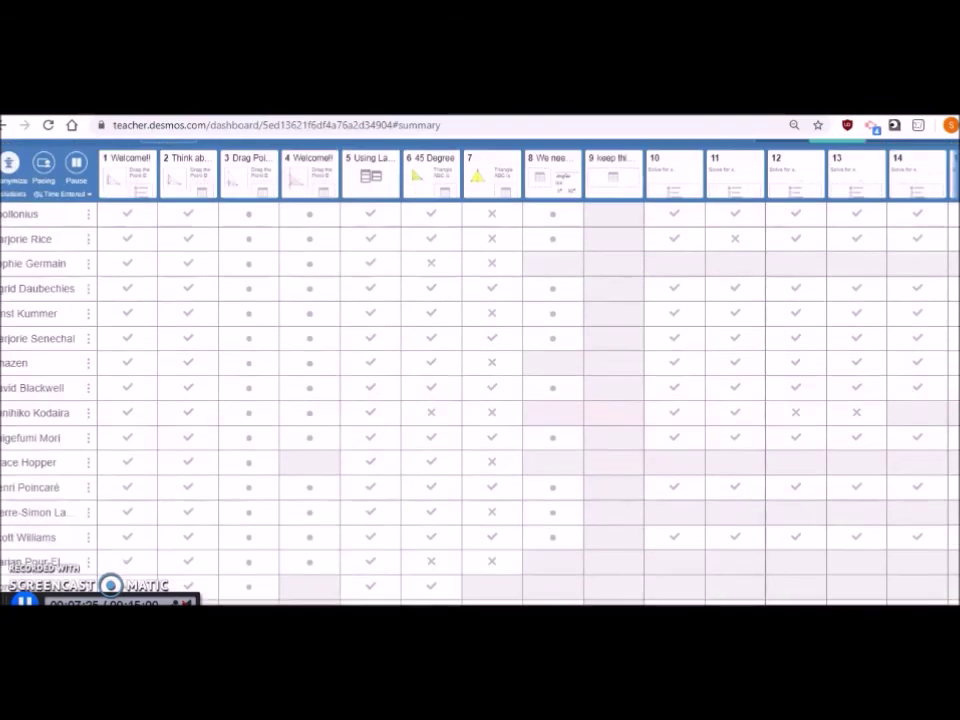
scroll(480, 400, "up", 1)
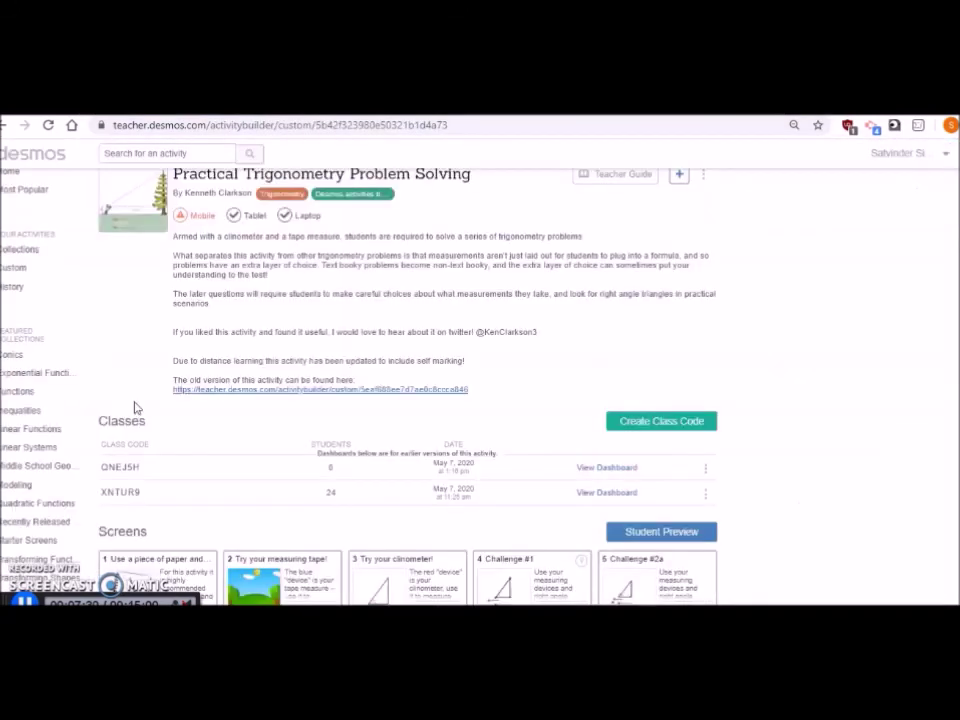
left_click(16, 292)
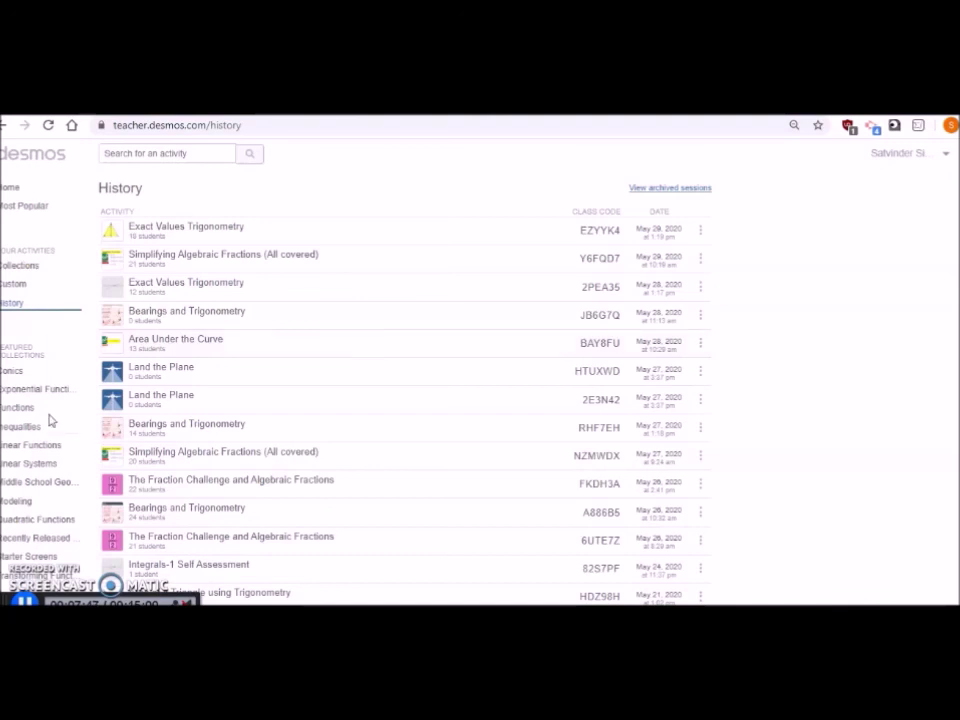
Open Quadratic Functions under Featured Collections and browse its 9 activities, including Match My Parabola.
left_click(28, 521)
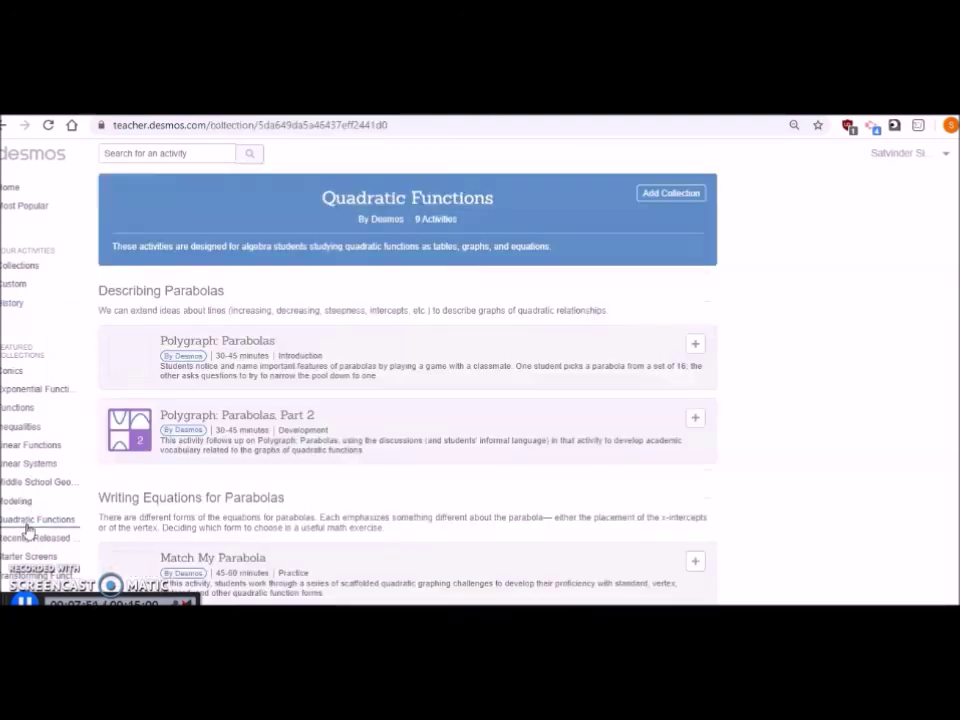
scroll(780, 405, "down", 3)
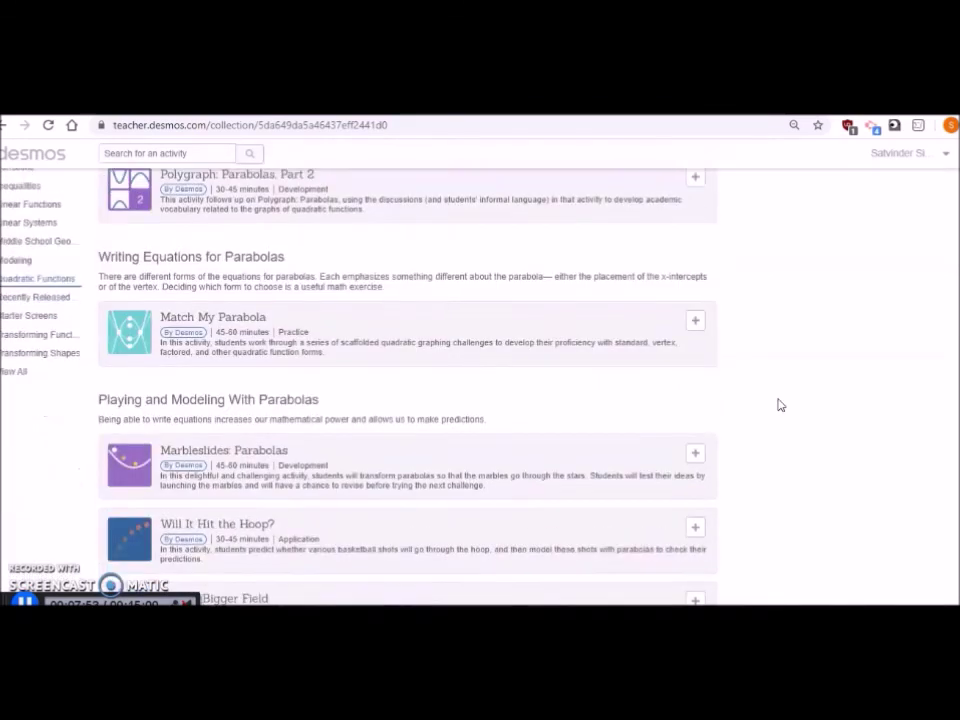
scroll(780, 405, "up", 3)
scroll(780, 405, "up", 1)
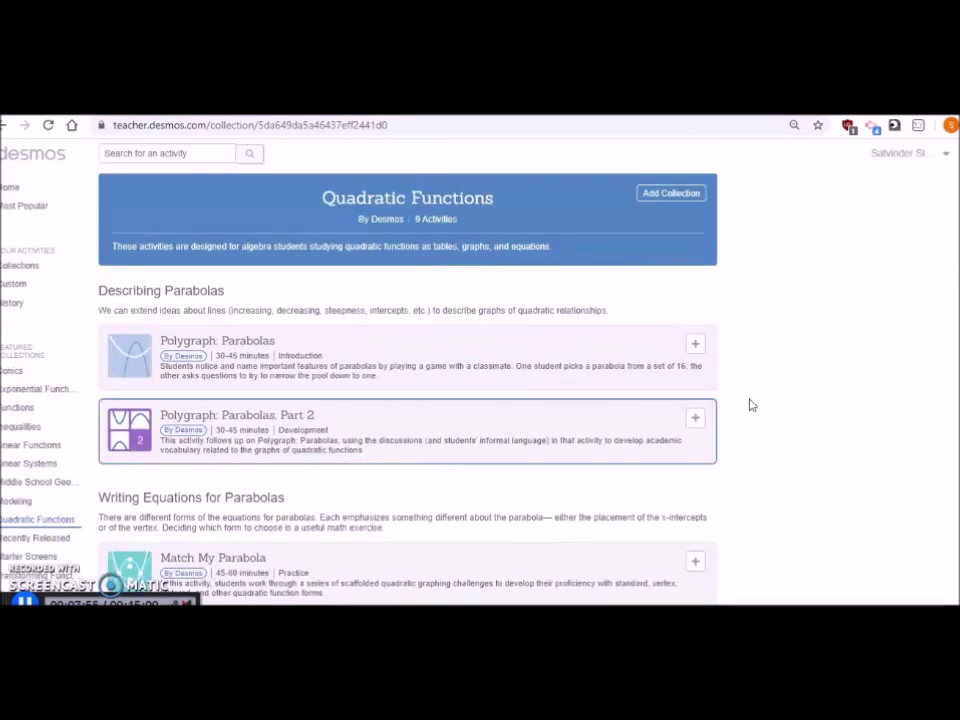